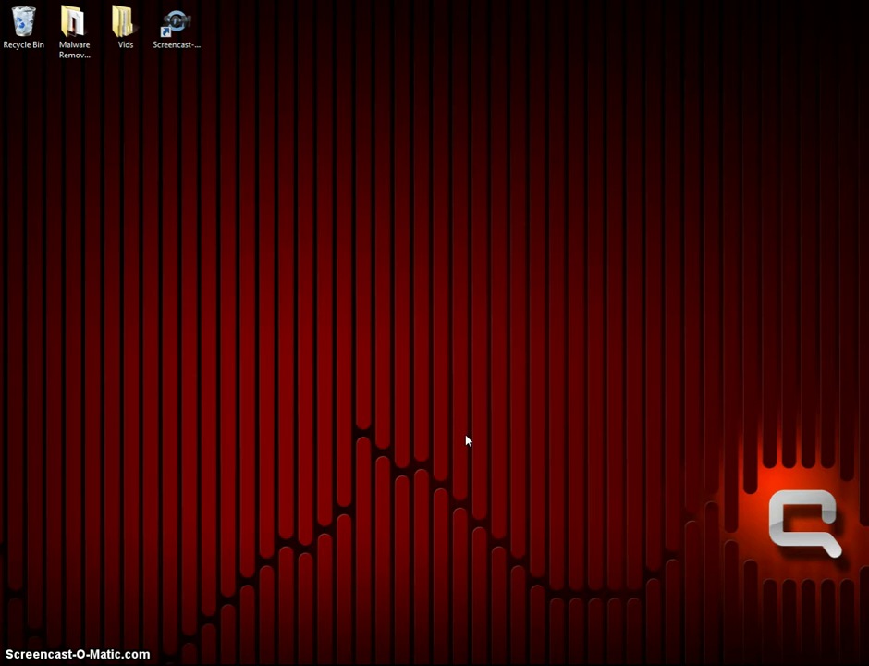
Open Firefox and go to comodo.com.
click(431, 442)
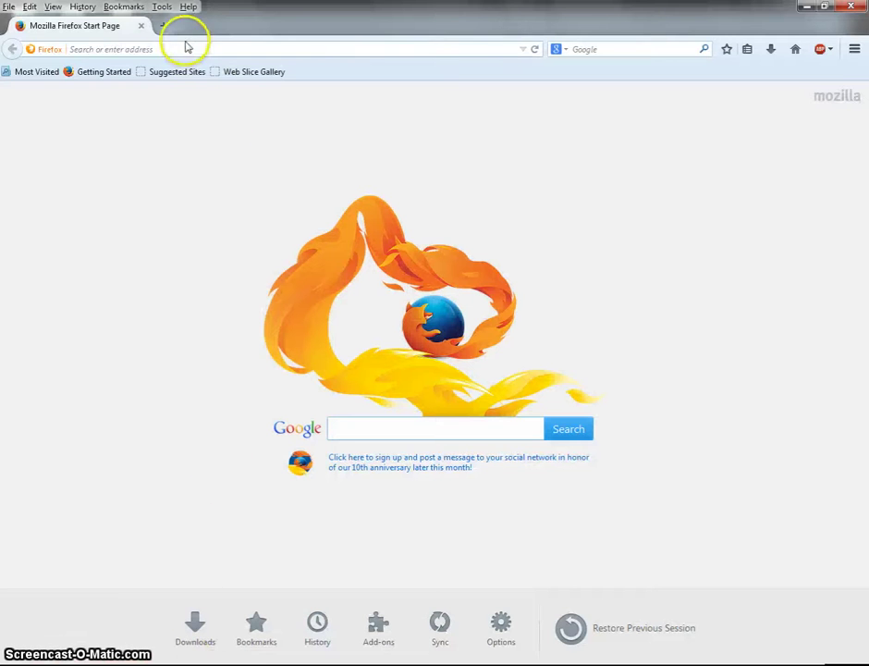
click(185, 48)
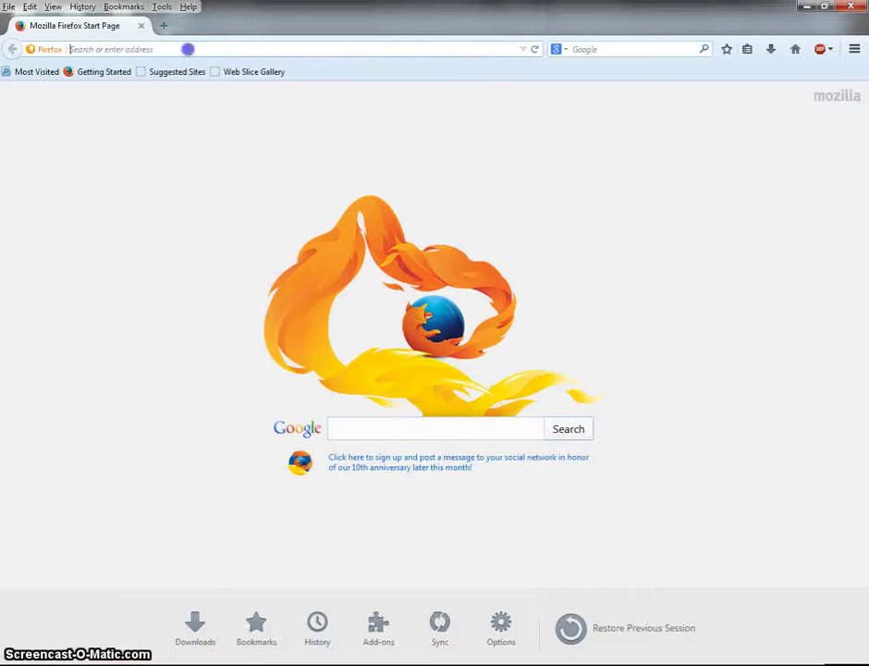
text(comodo.com/)
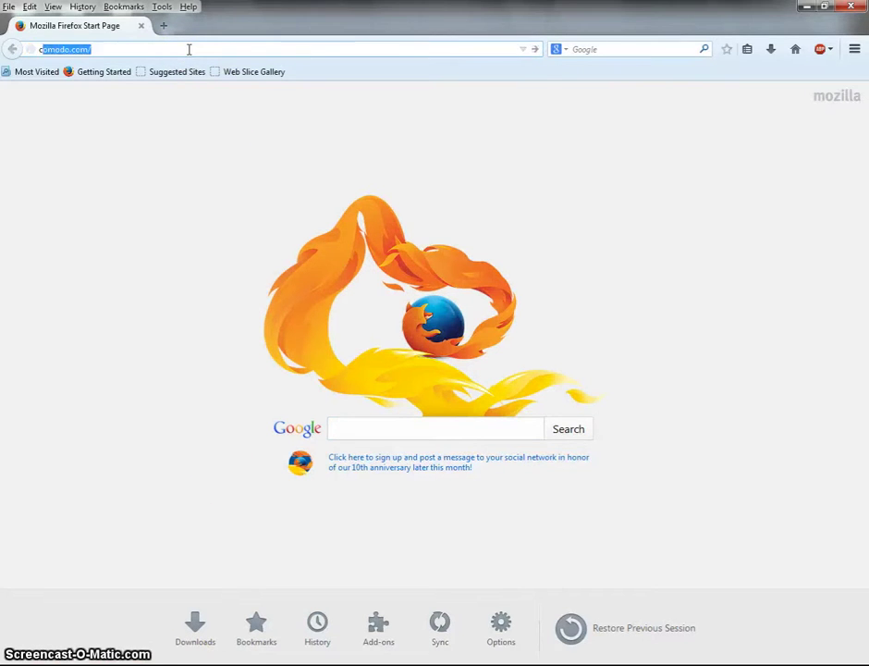
key(Return)
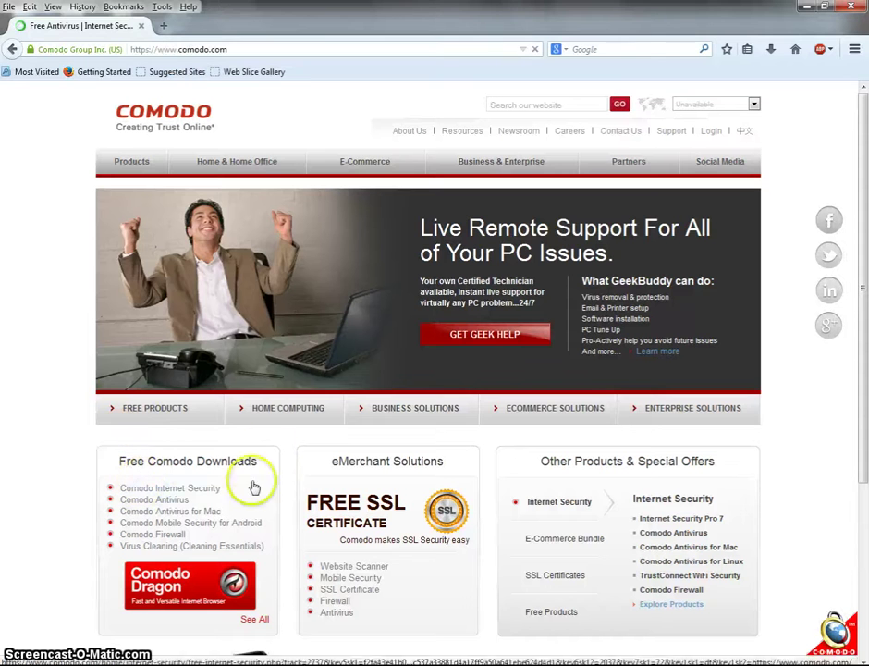
Request the free Comodo Antivirus download and cancel saving cav_installer_5951_60.exe.
click(162, 503)
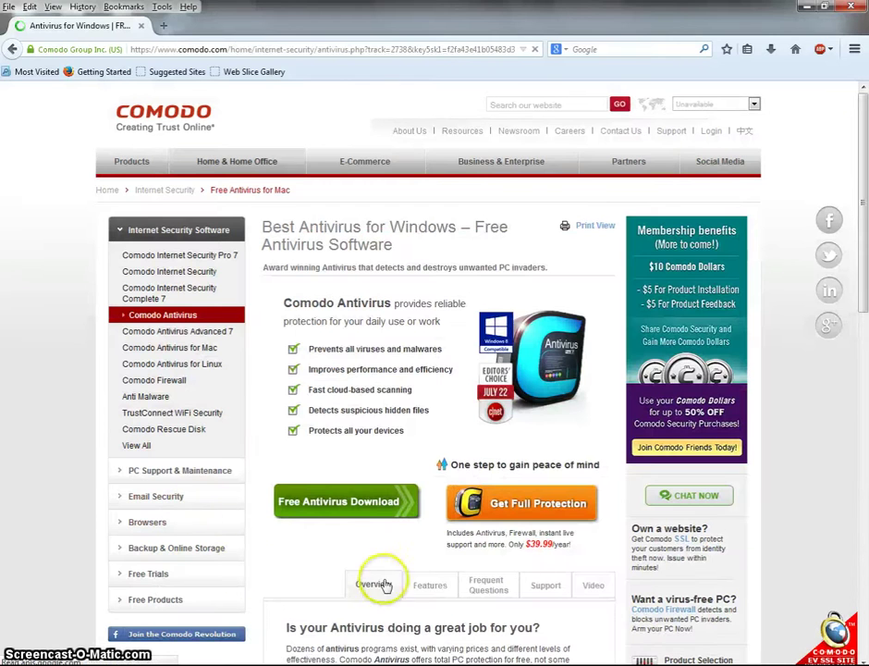
click(343, 507)
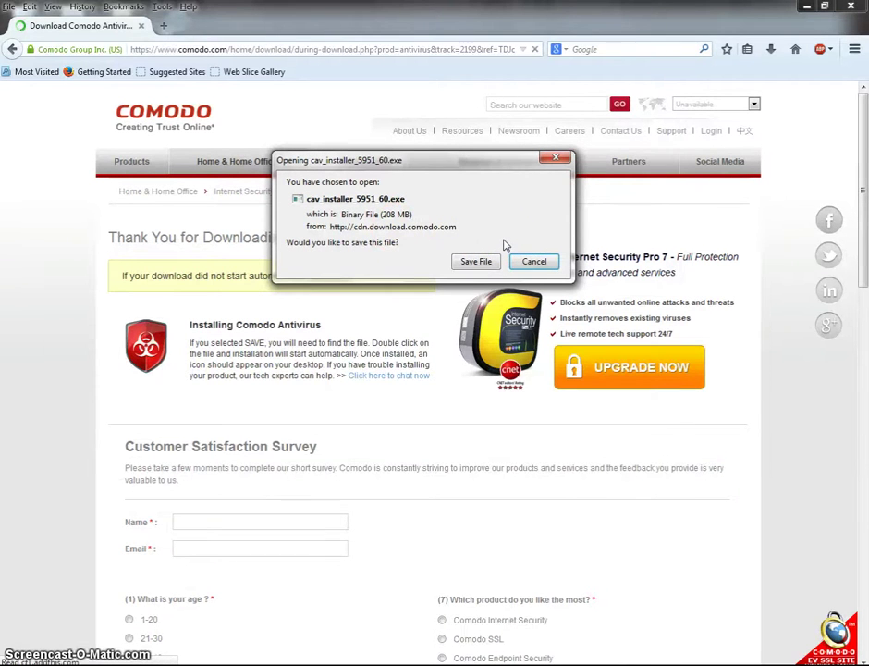
click(476, 264)
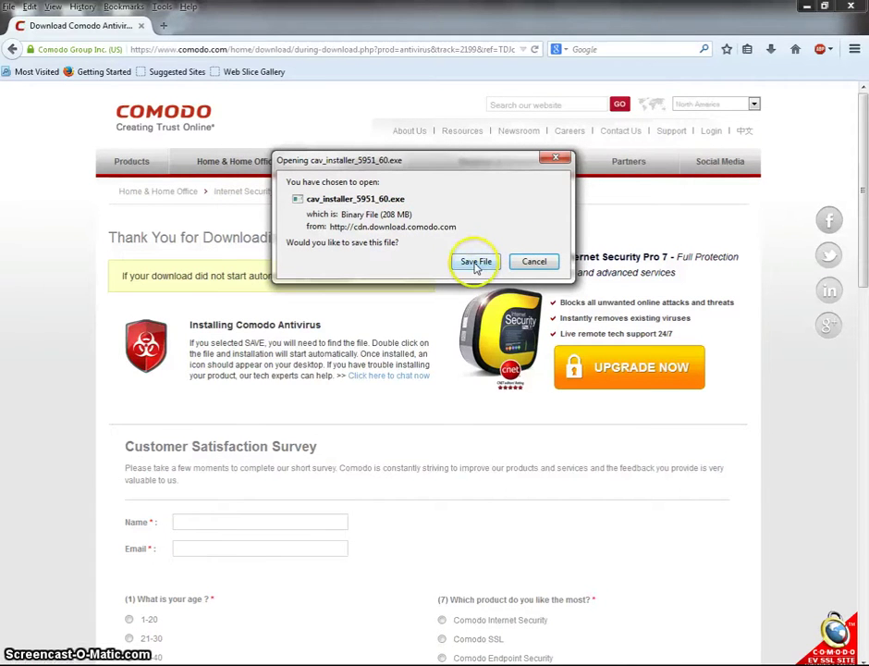
click(532, 262)
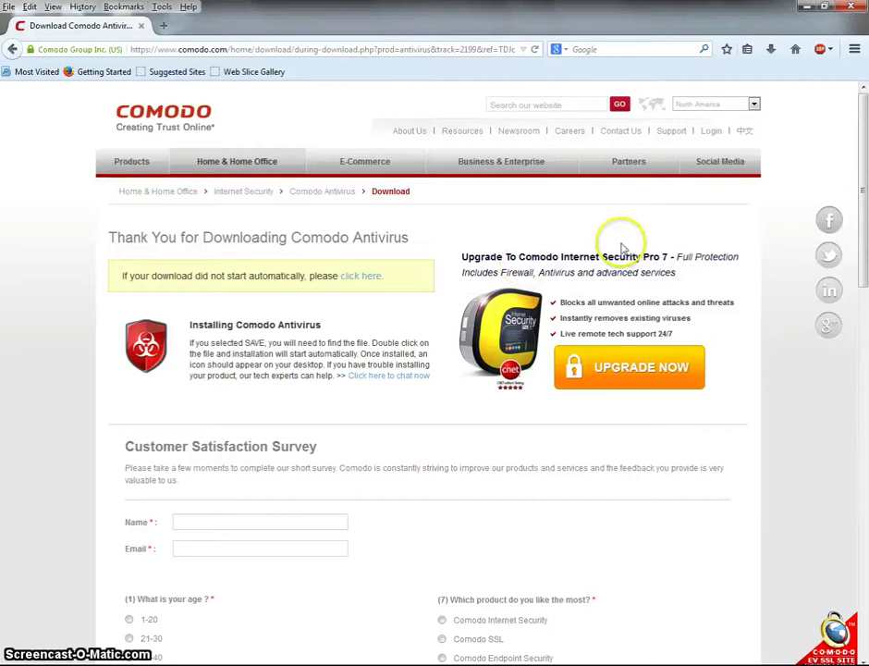
Run the already downloaded cav_installer_5951_60.exe from the full downloads list, and minimize the Library and browser windows.
click(773, 50)
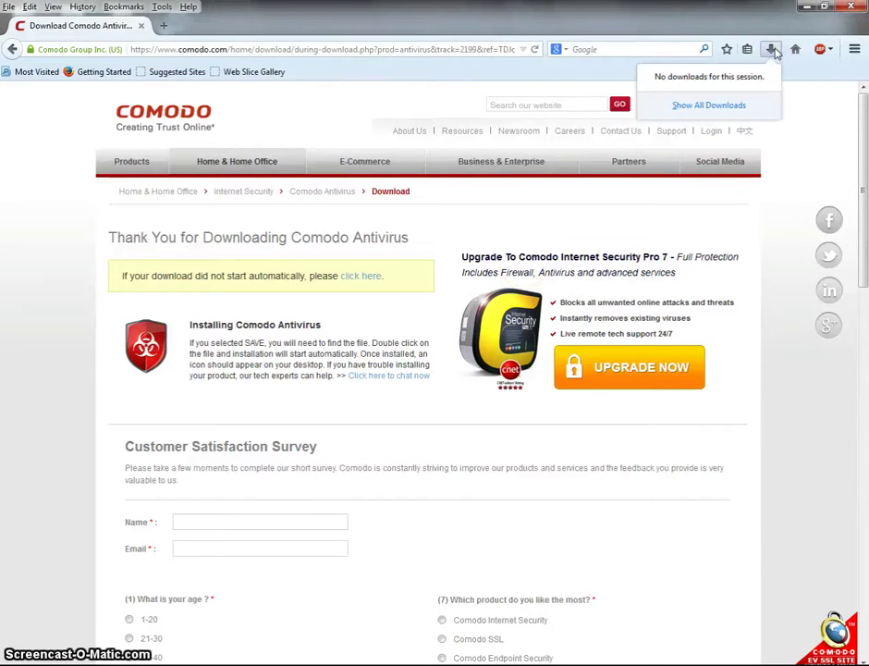
click(734, 102)
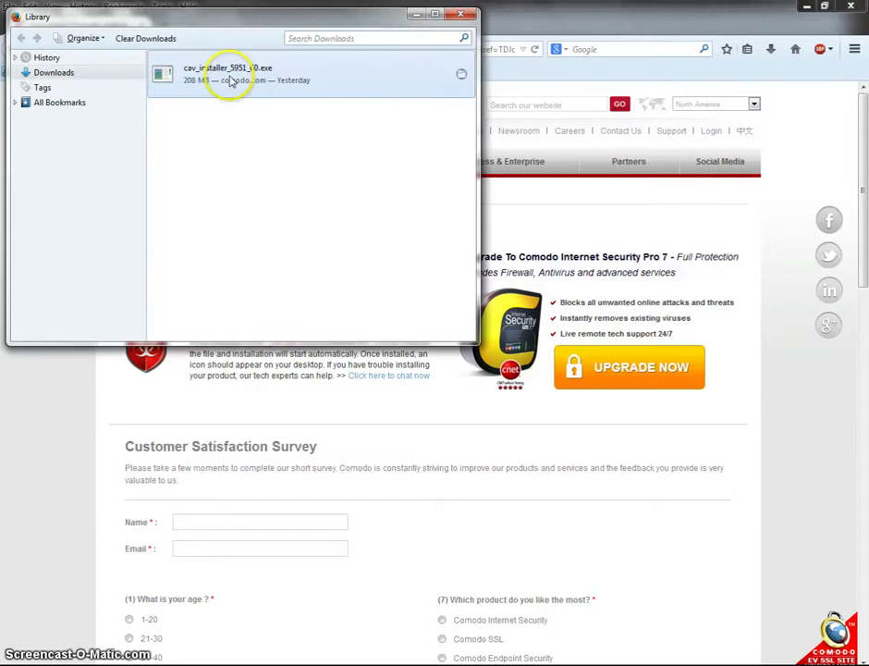
double_click(231, 81)
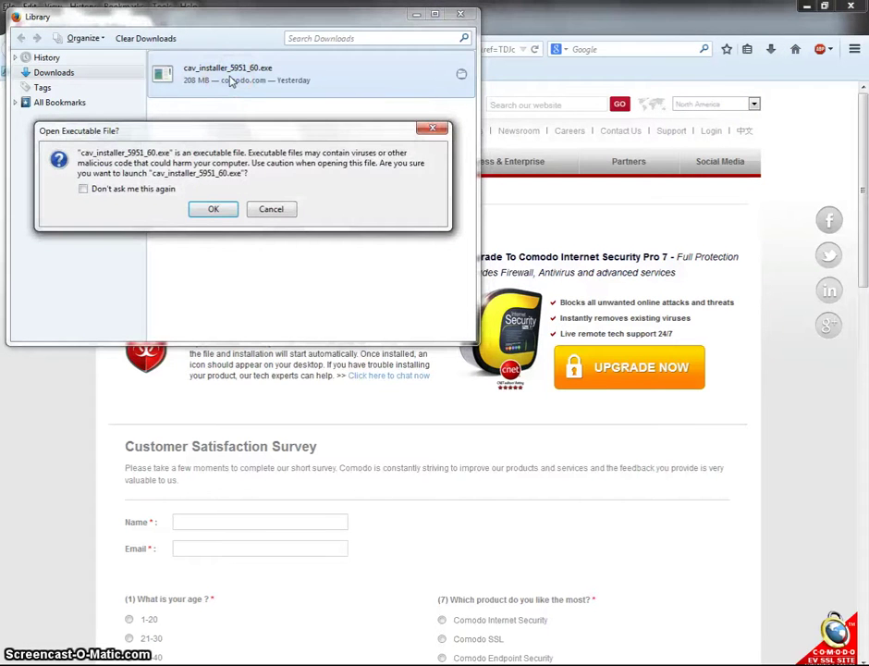
click(207, 212)
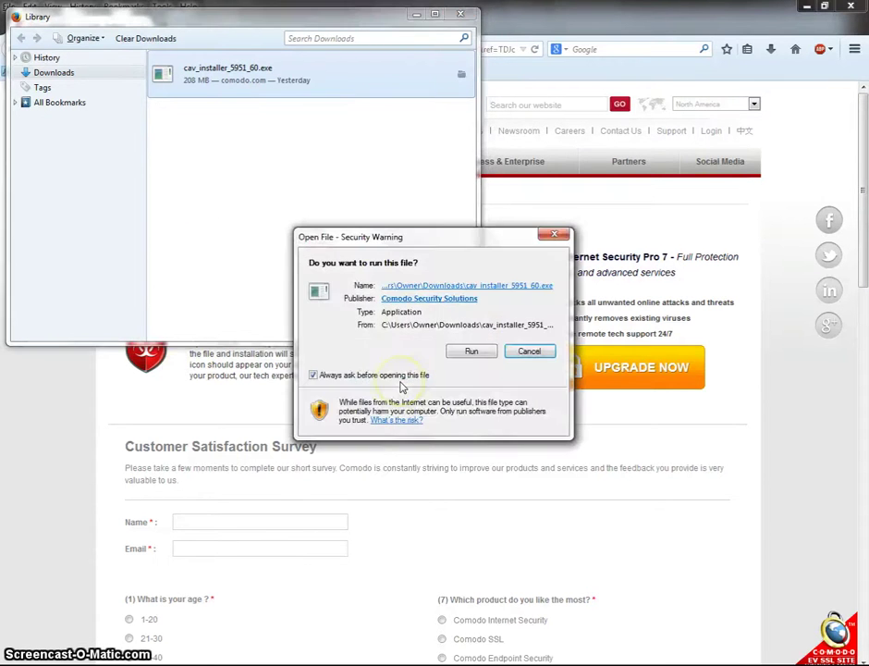
click(477, 354)
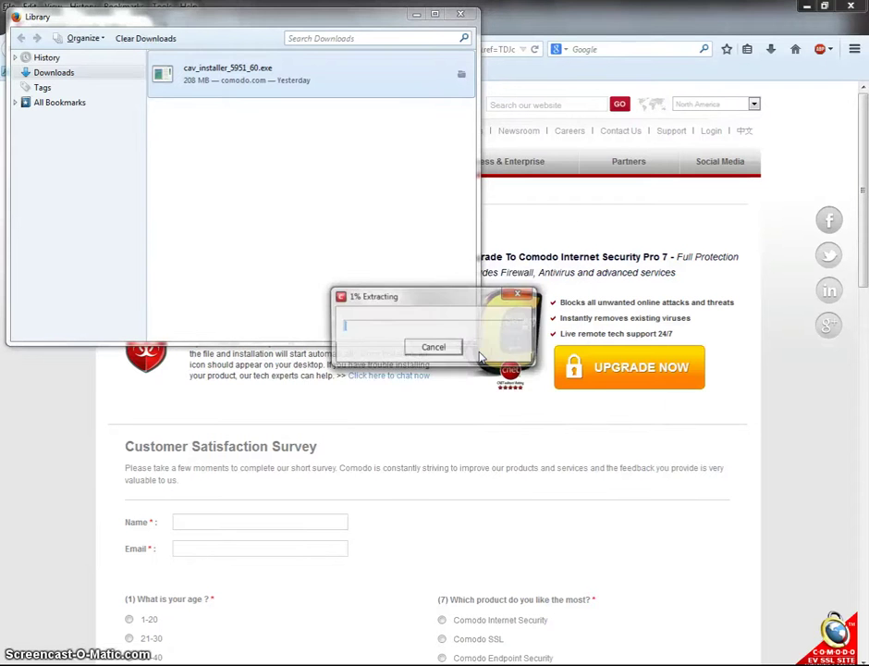
click(416, 15)
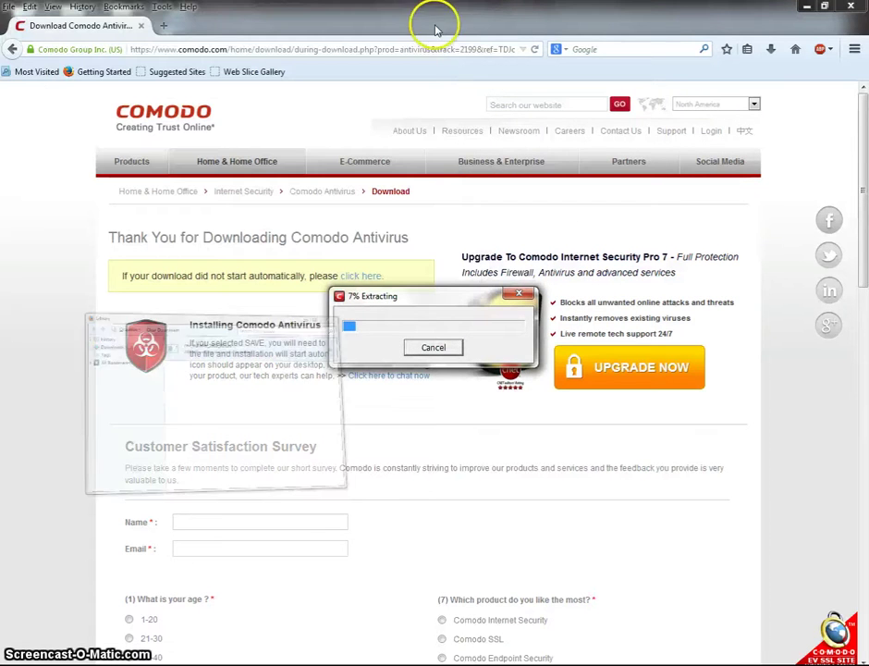
click(806, 6)
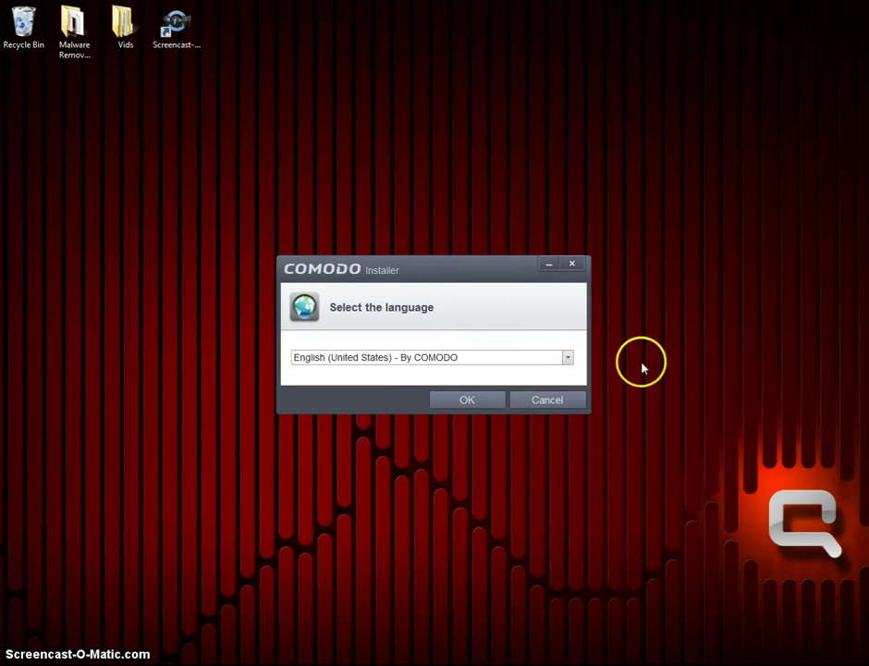
Review the installer languages and confirm English (United States) - By COMODO.
click(568, 357)
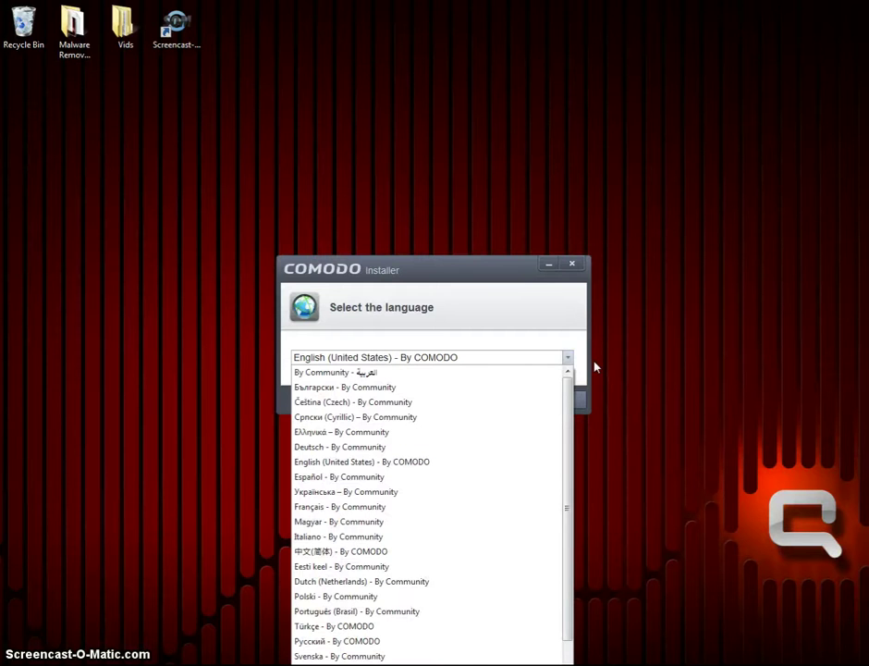
click(467, 259)
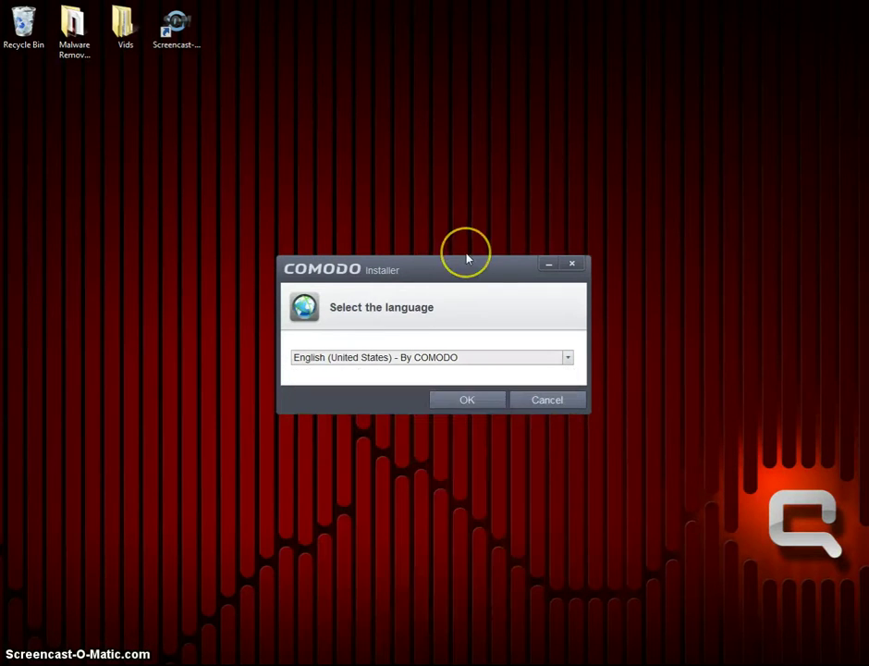
click(469, 401)
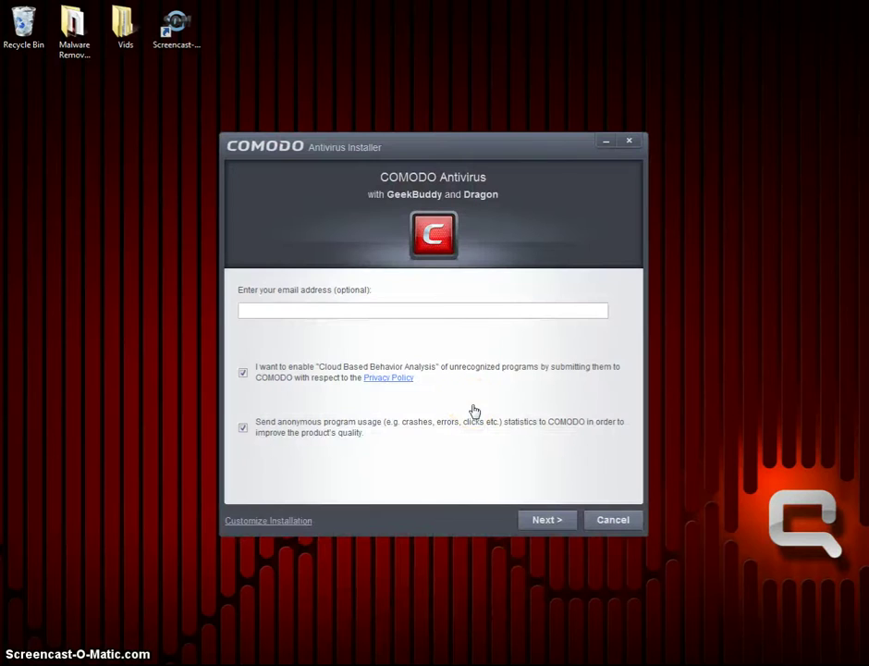
Turn off Cloud Based Behavior Analysis and anonymous usage statistics, and exclude COMODO GeekBuddy and Dragon Web Browser from the installation.
click(219, 379)
click(219, 446)
click(268, 520)
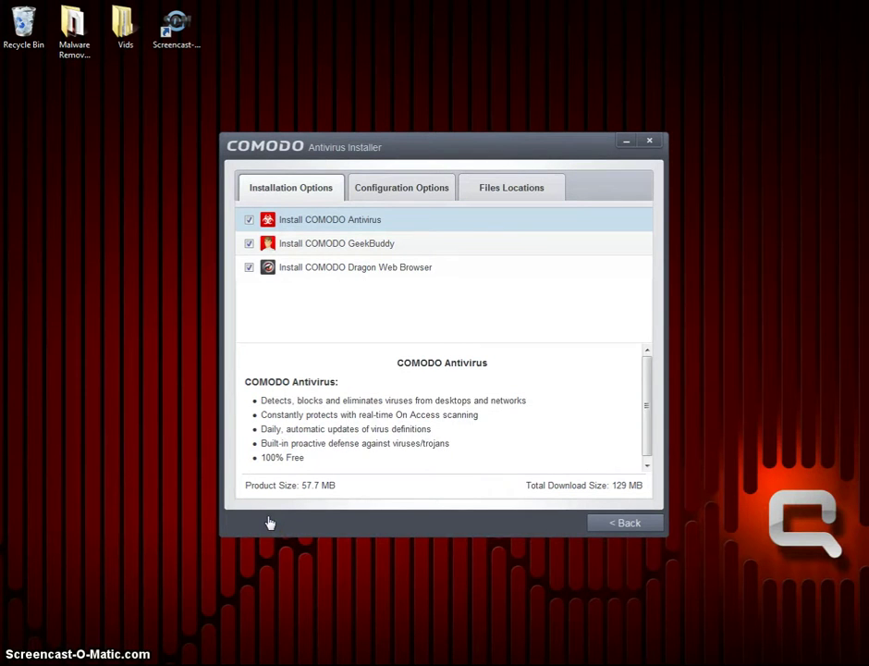
click(249, 269)
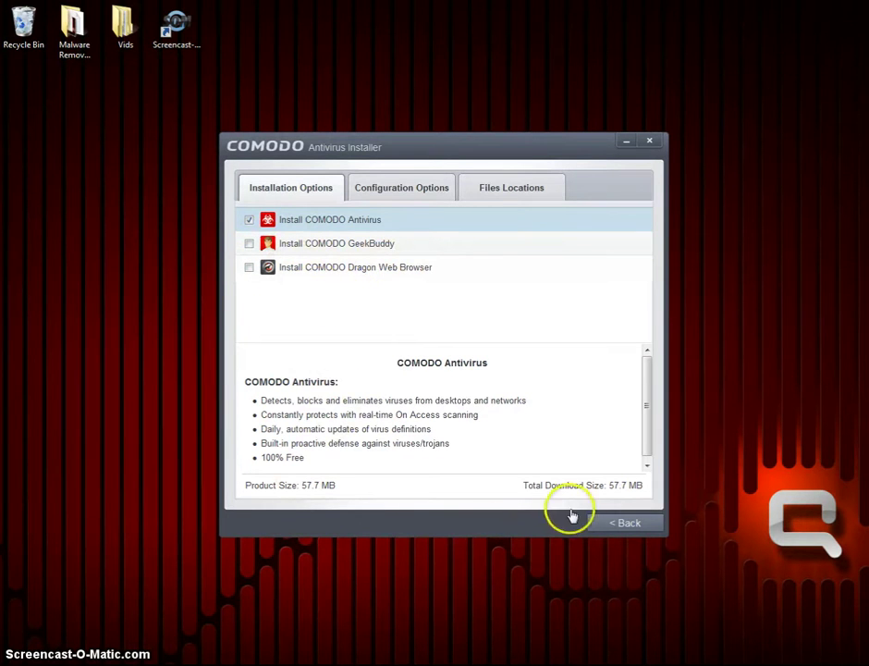
click(612, 523)
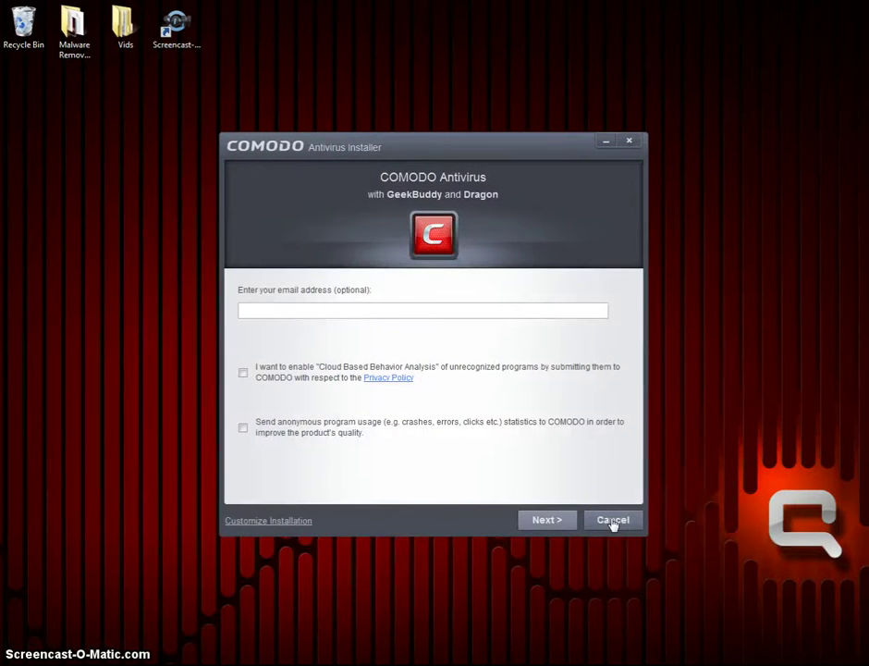
Agree to the license and install COMODO Antivirus without the Secure DNS and Yahoo! options, closing the installer when done.
click(540, 522)
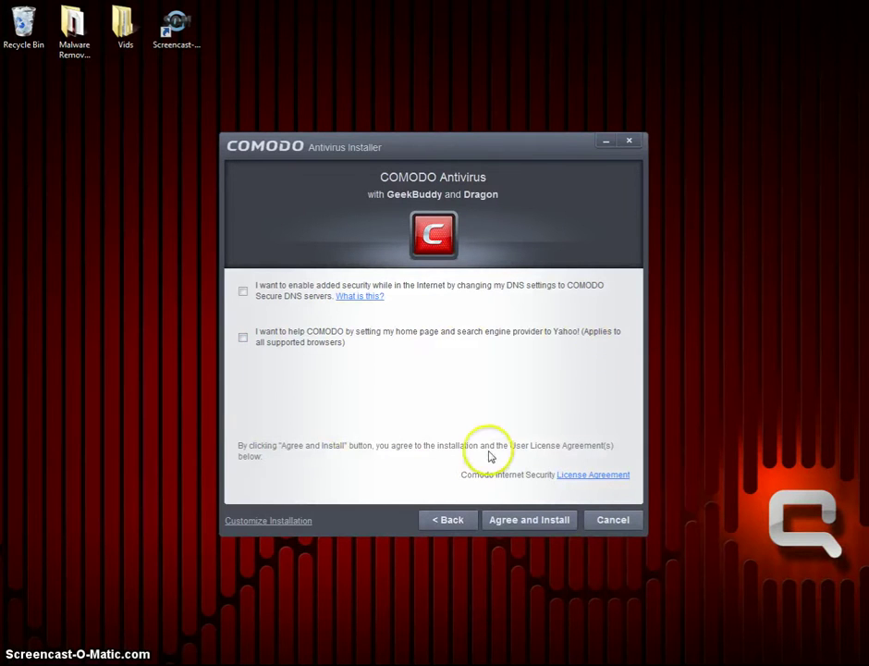
click(534, 521)
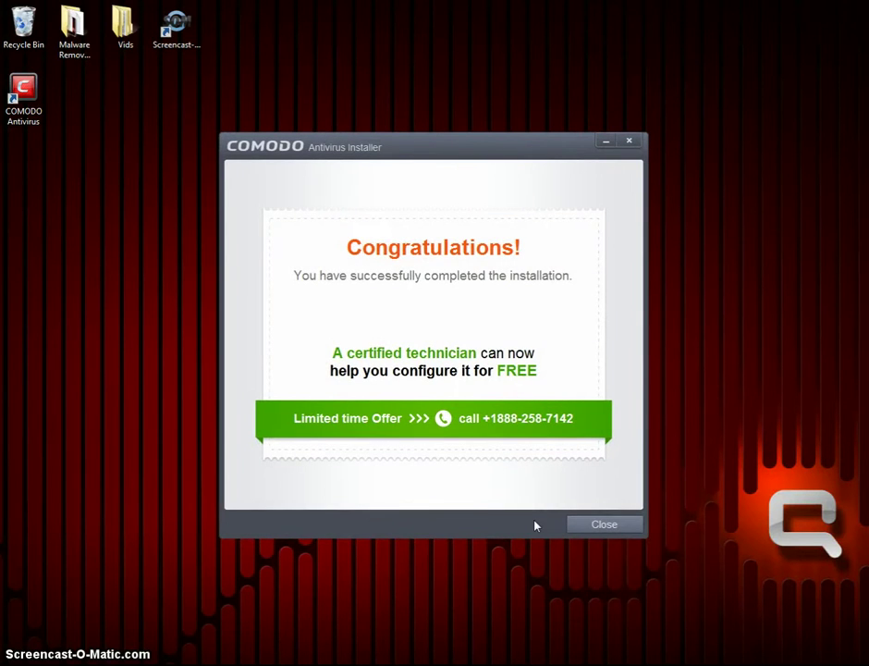
click(588, 527)
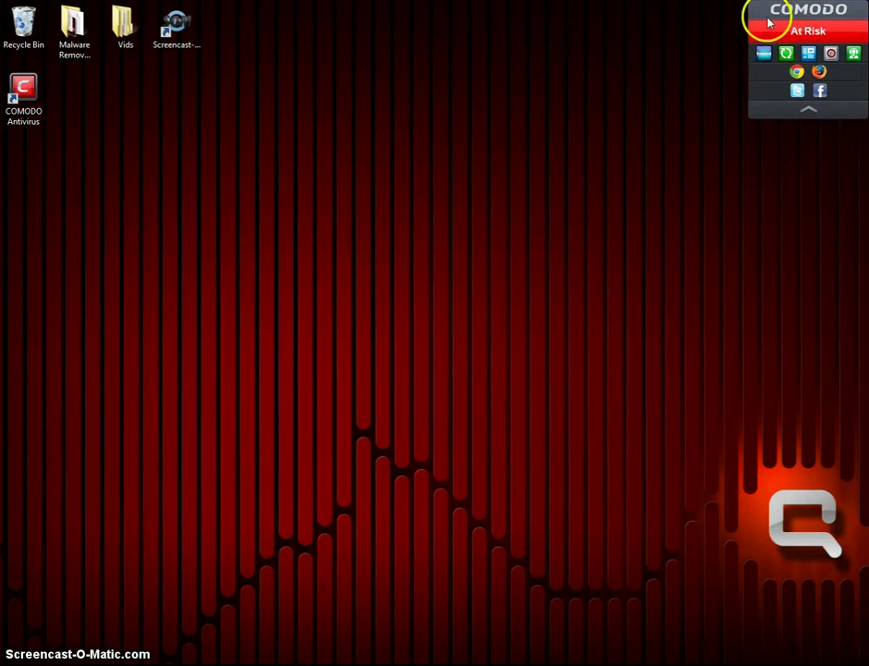
Open the antivirus main window from the desktop widget and minimize the initial scan, suppressing the minimized-task message from showing again.
click(826, 34)
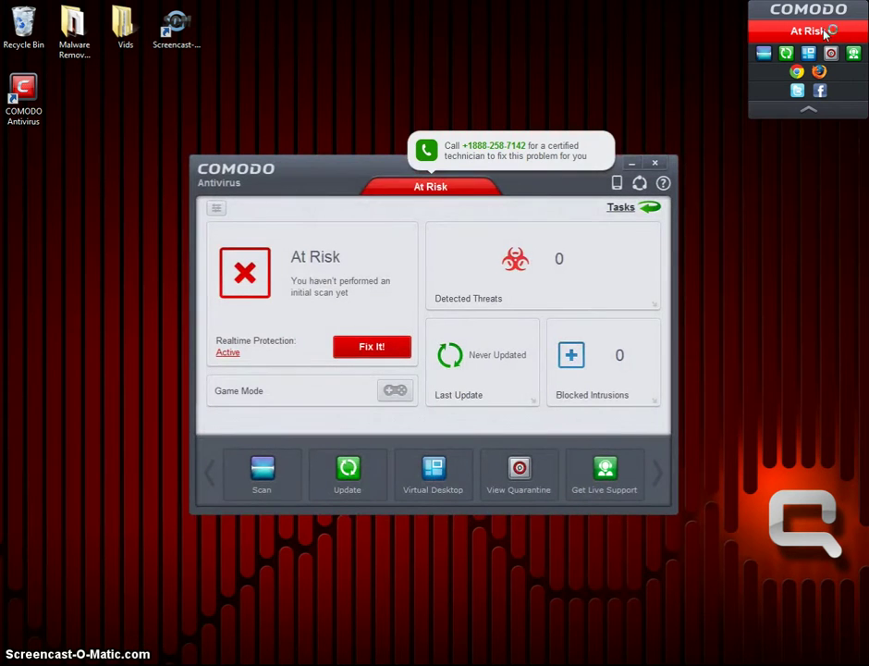
click(506, 342)
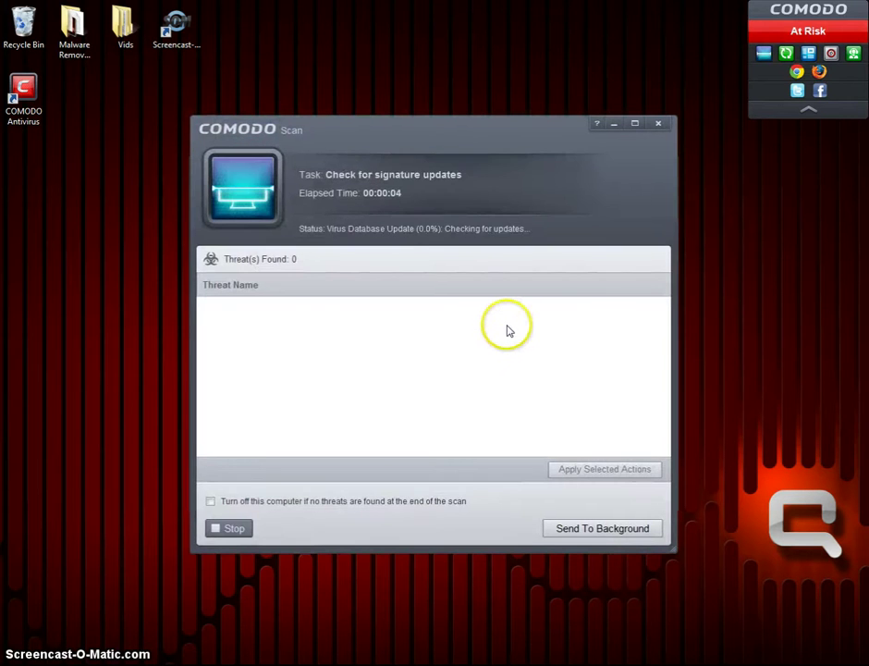
click(615, 126)
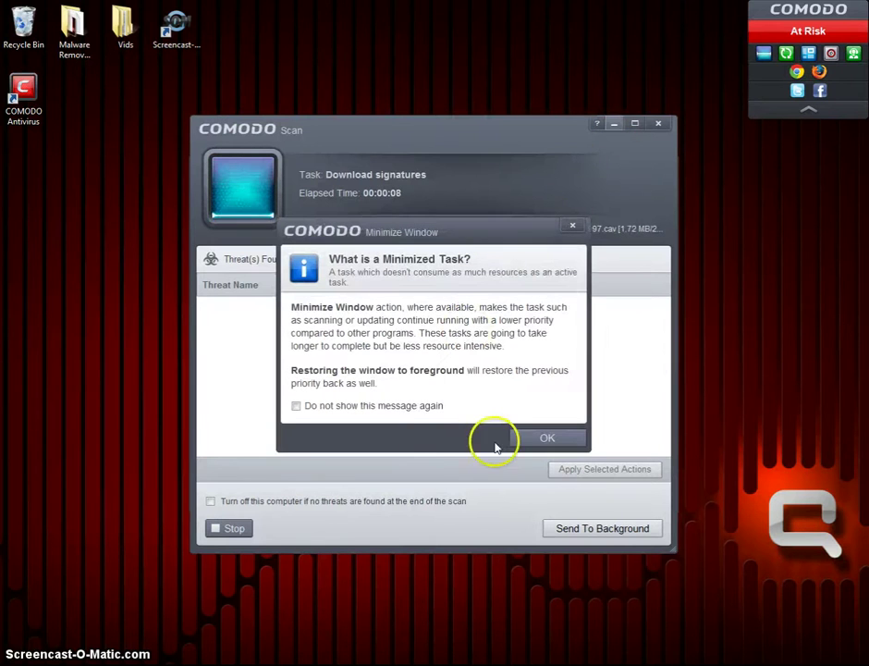
click(305, 408)
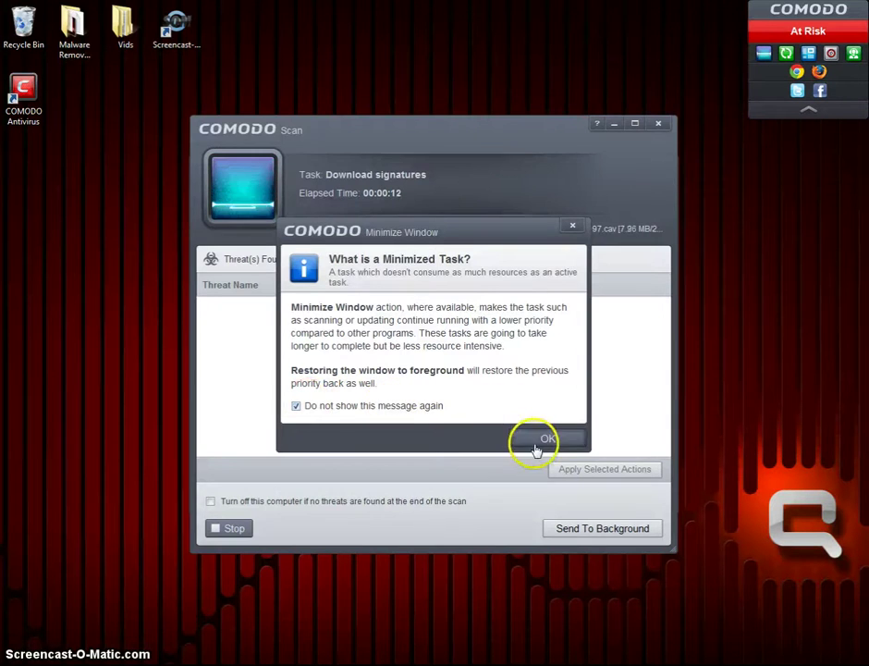
click(535, 444)
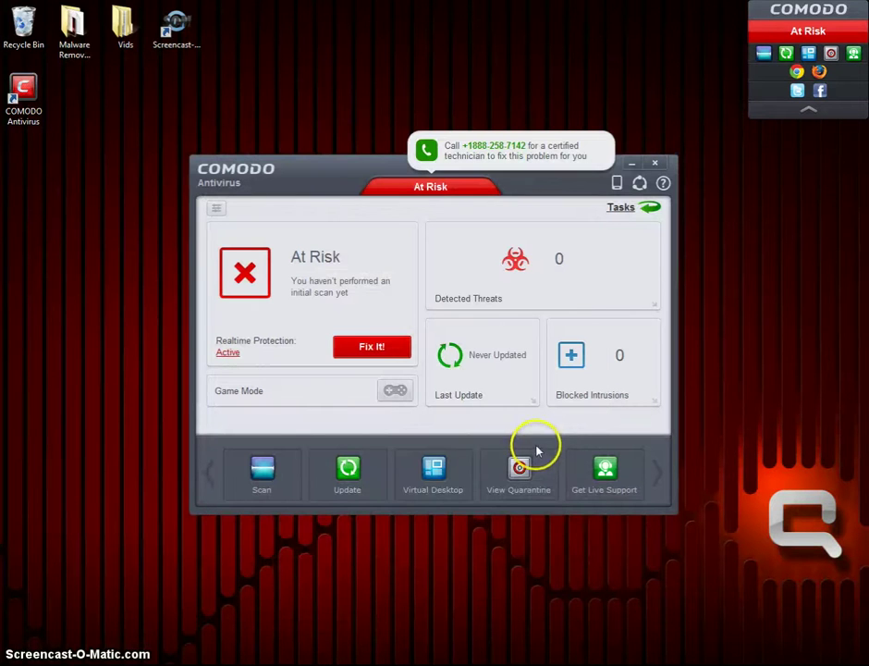
Check for virus signature updates from the Last Update details and minimize the running update.
click(480, 358)
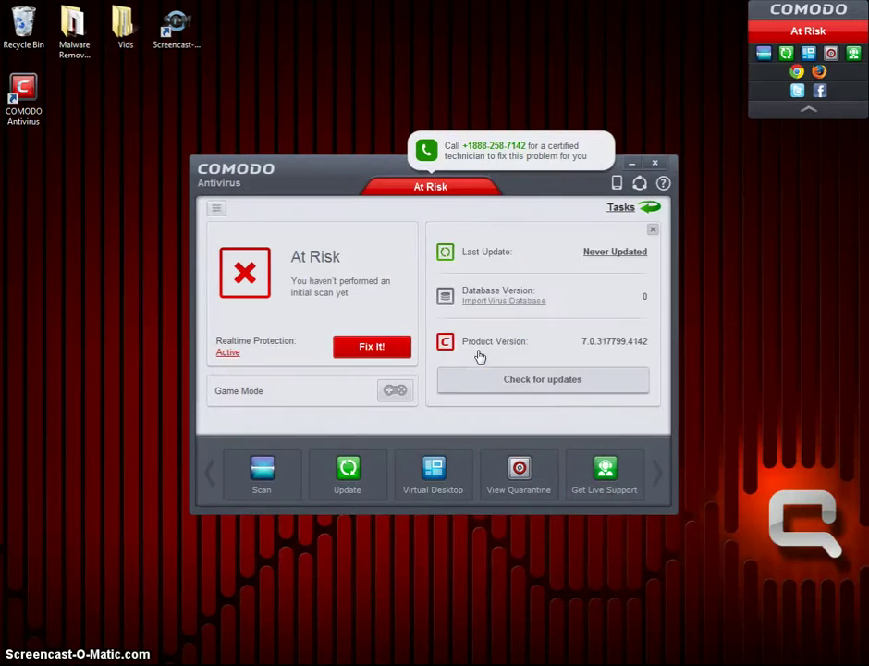
click(529, 390)
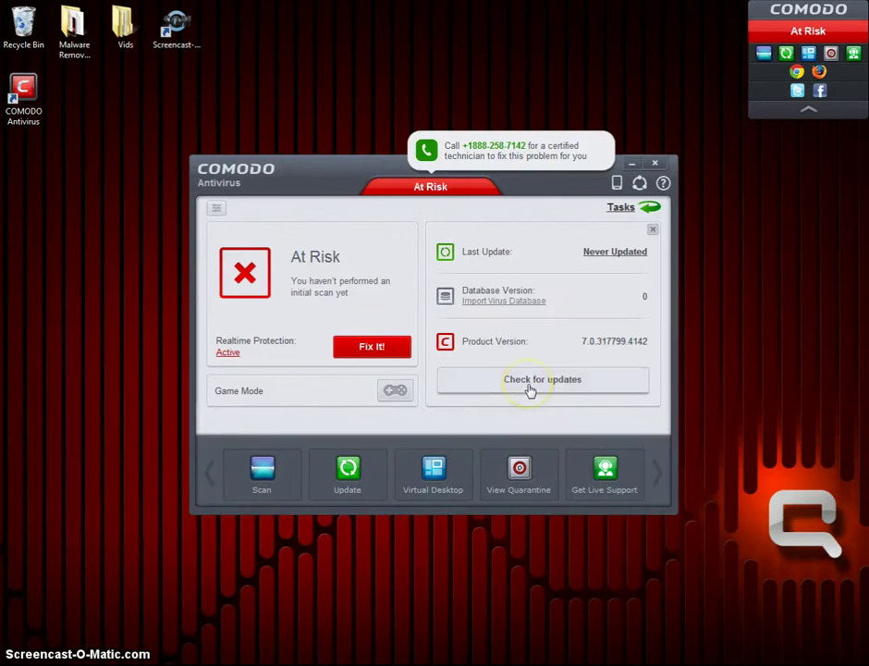
click(529, 390)
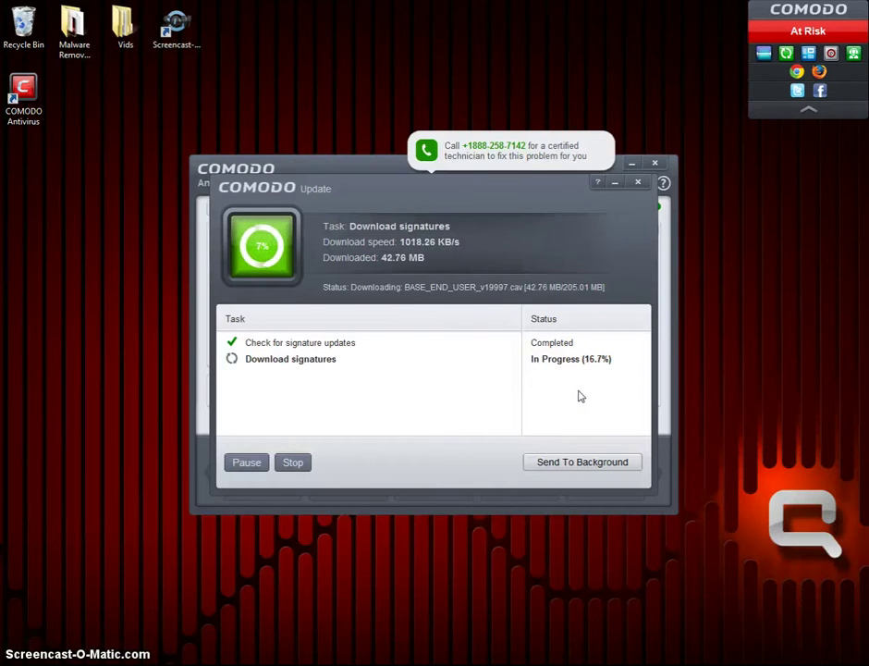
click(615, 182)
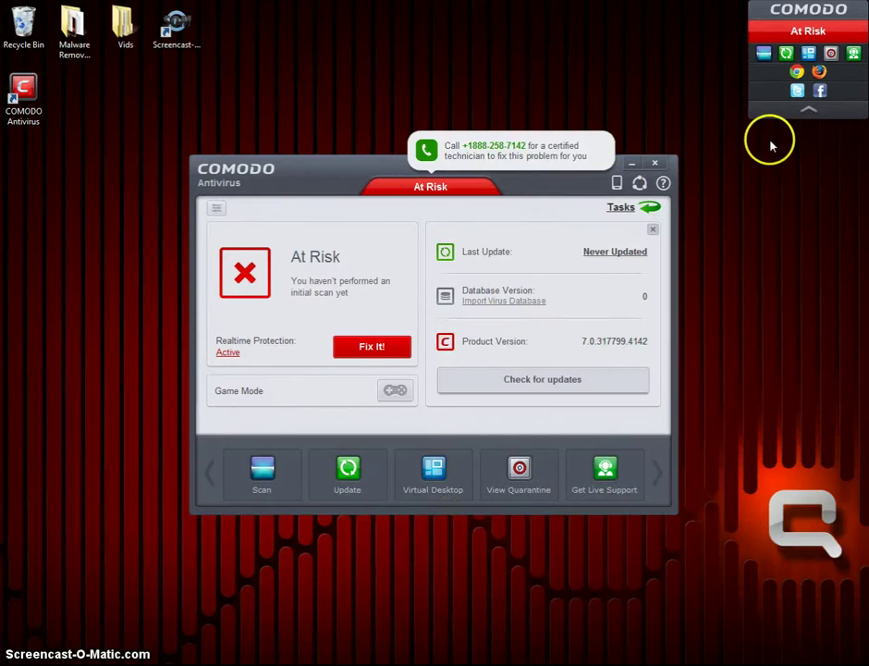
Hide the Connect Pane with the social media shortcuts on the desktop widget.
right_click(771, 92)
click(787, 86)
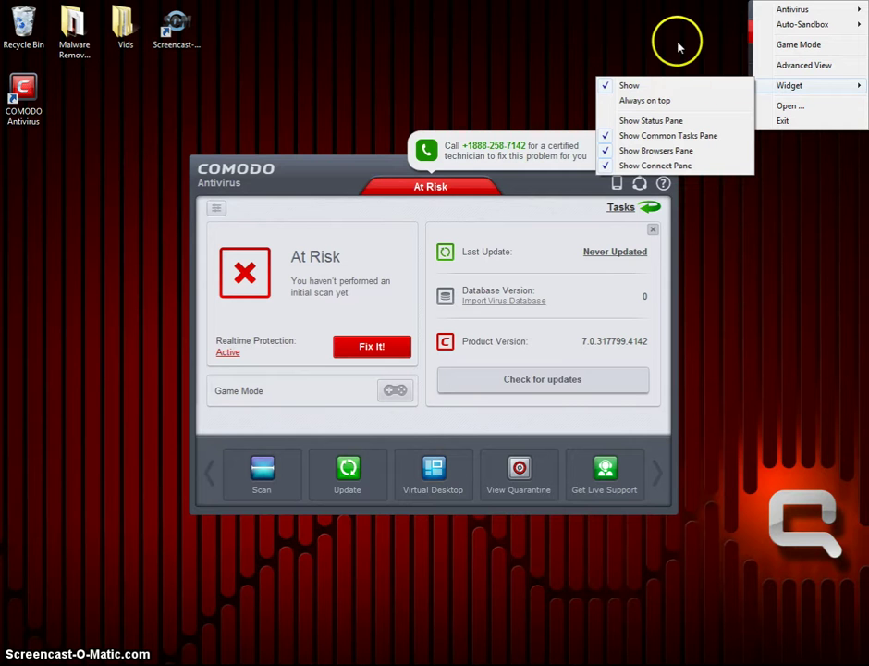
click(633, 165)
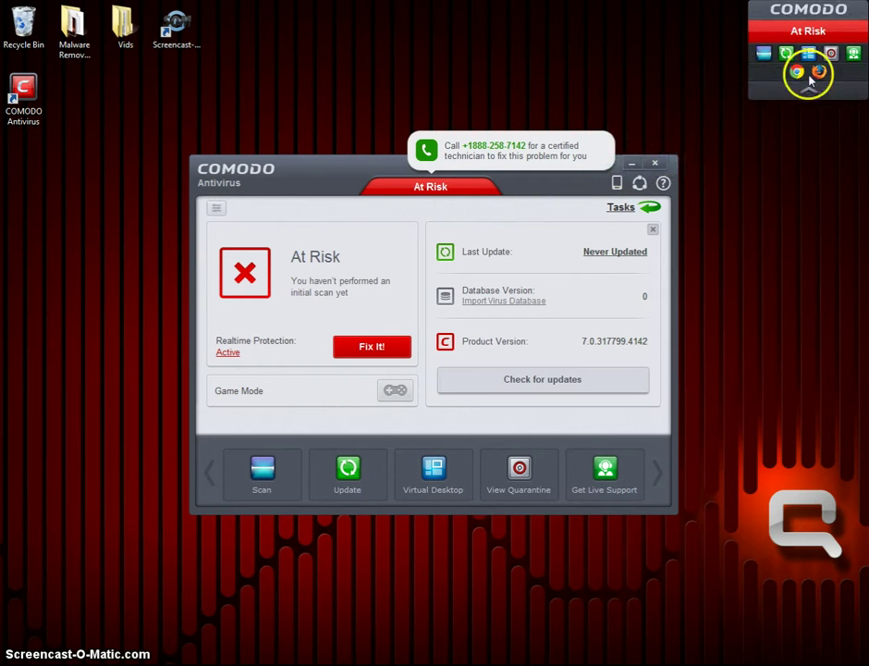
Hide the Browsers Pane with the browser shortcuts on the desktop widget.
right_click(765, 79)
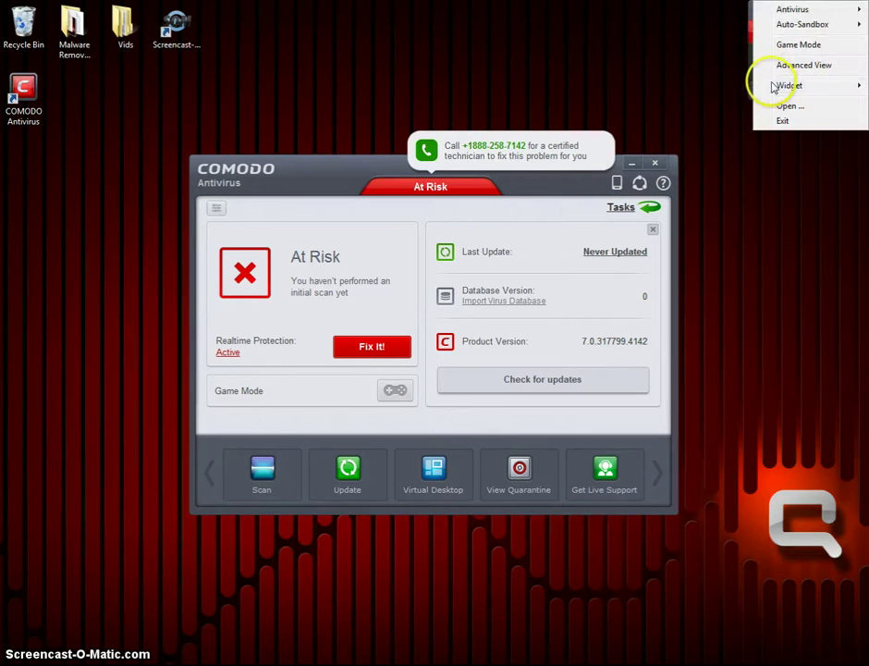
mouse_move(774, 86)
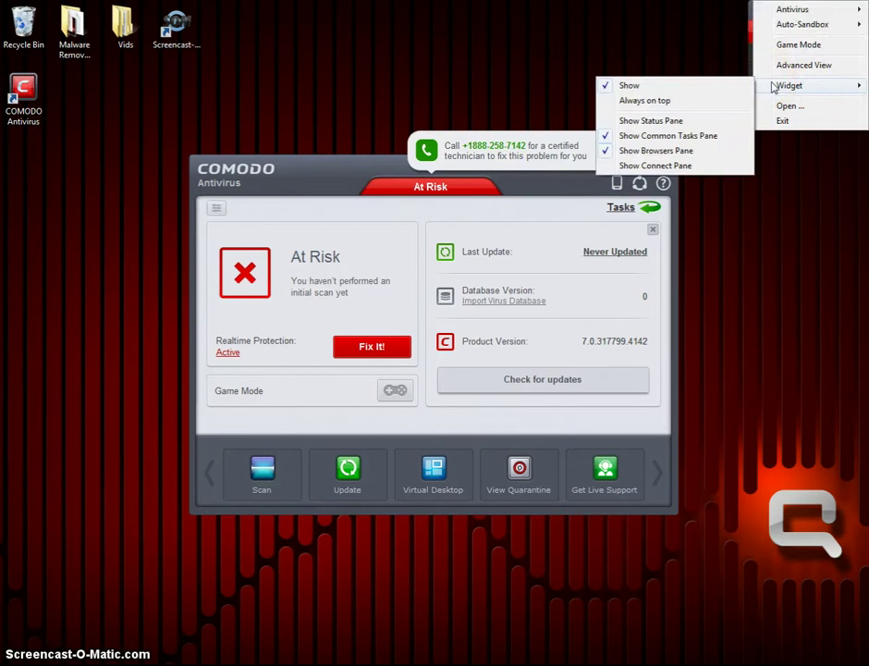
click(676, 151)
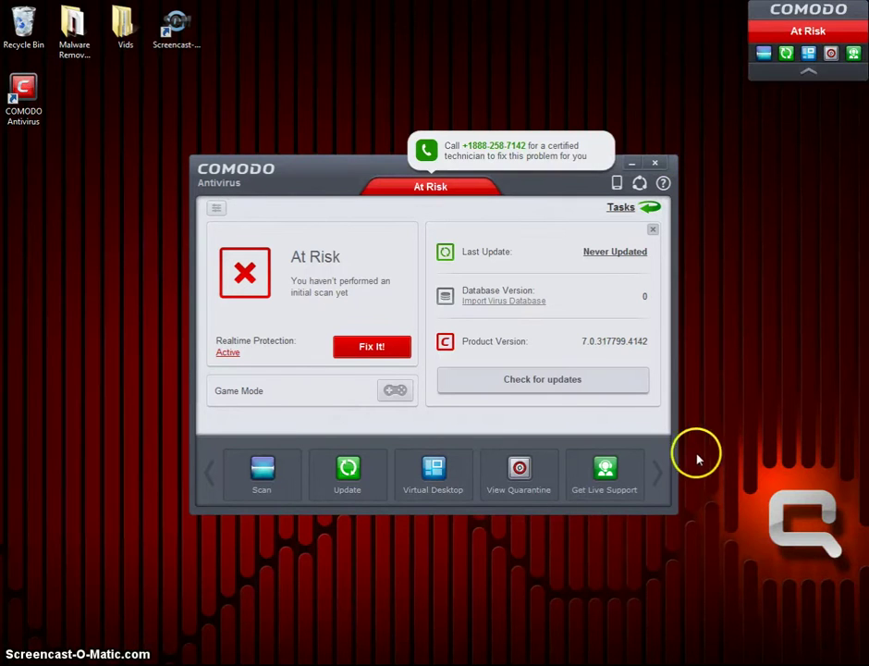
Remove Get Live Support and Virtual Desktop from the antivirus task bar and collapse the desktop widget.
right_click(628, 477)
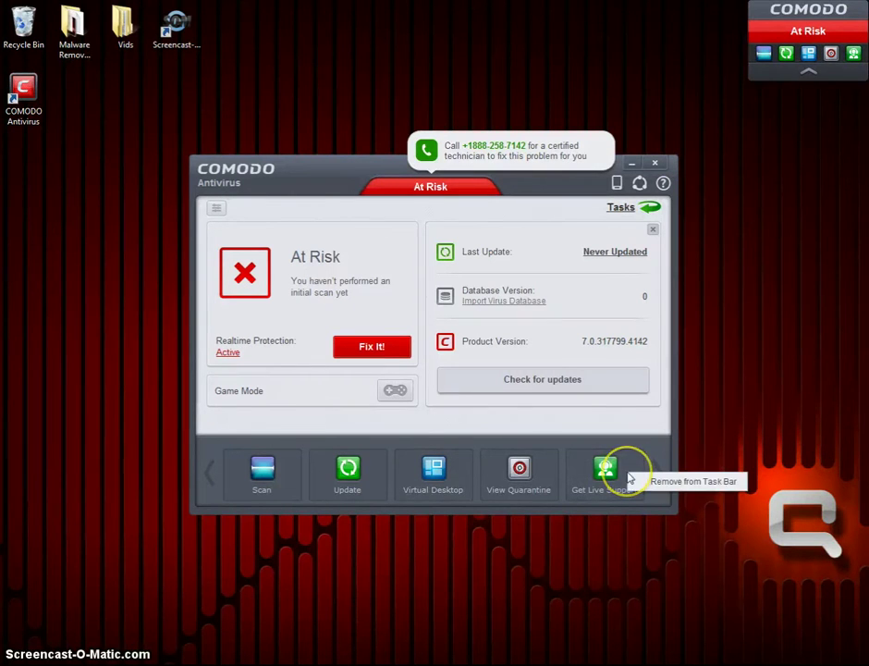
click(654, 481)
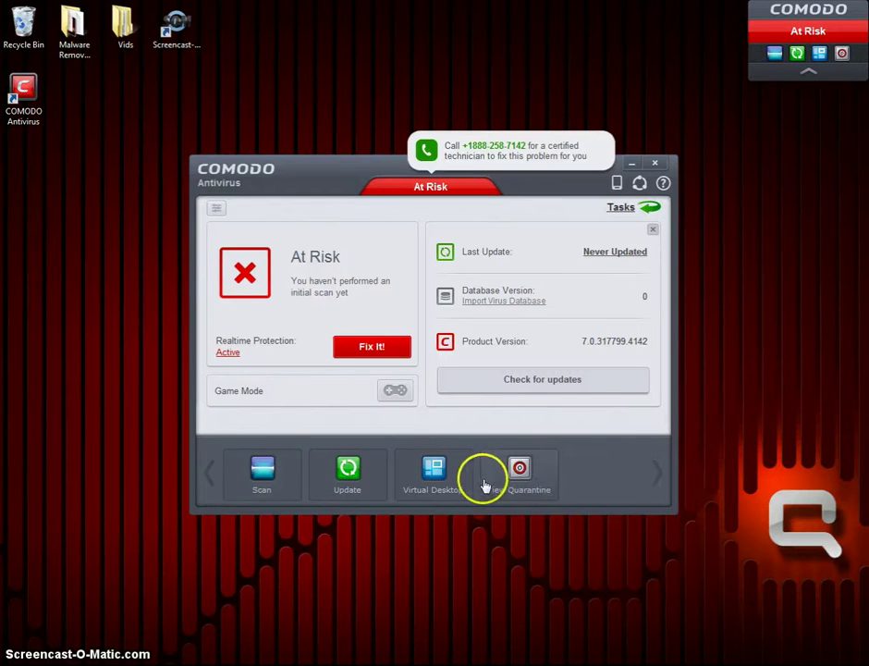
right_click(454, 476)
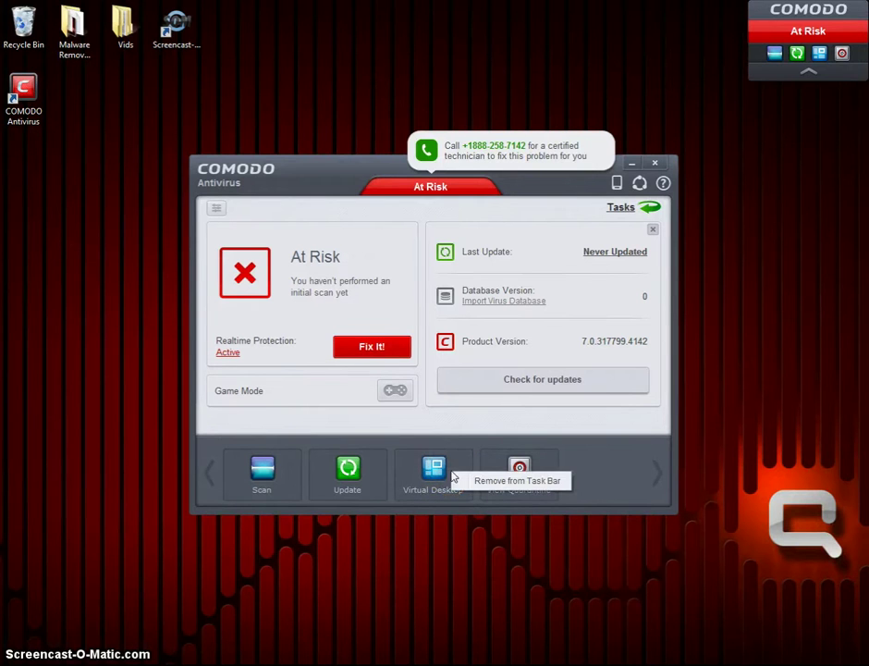
click(482, 485)
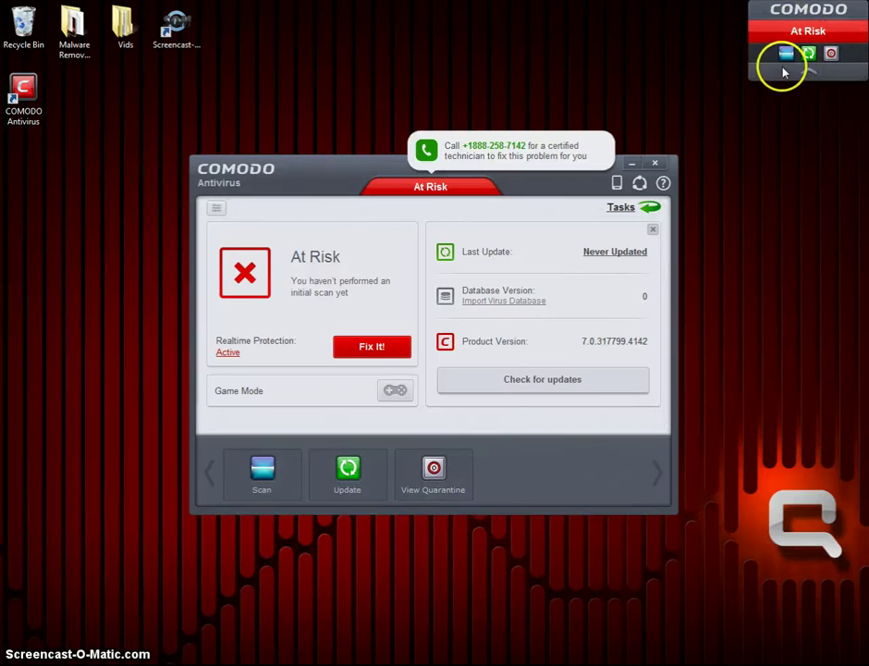
click(788, 74)
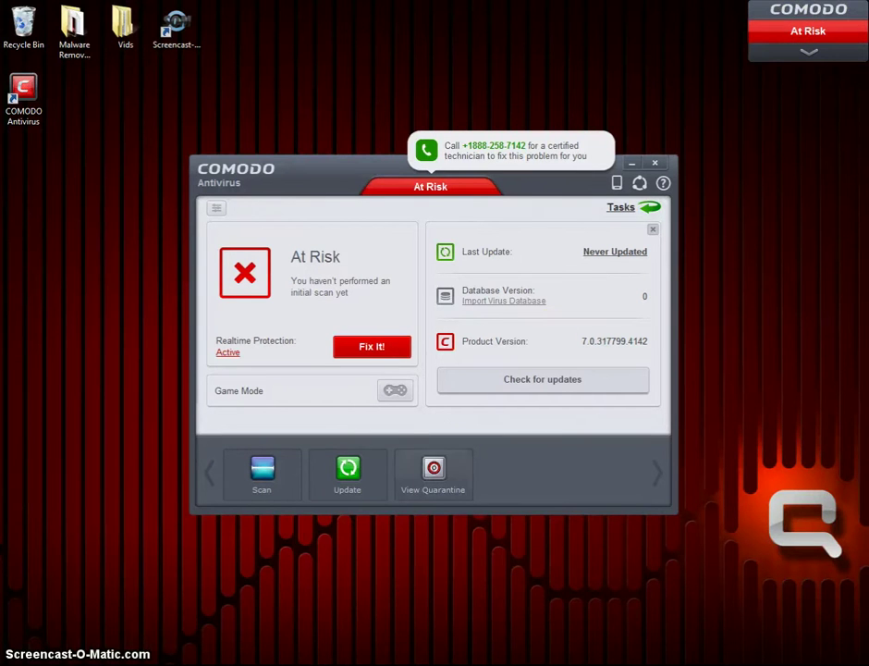
Check the progress of the running signature update and minimize its window again.
mouse_move(313, 664)
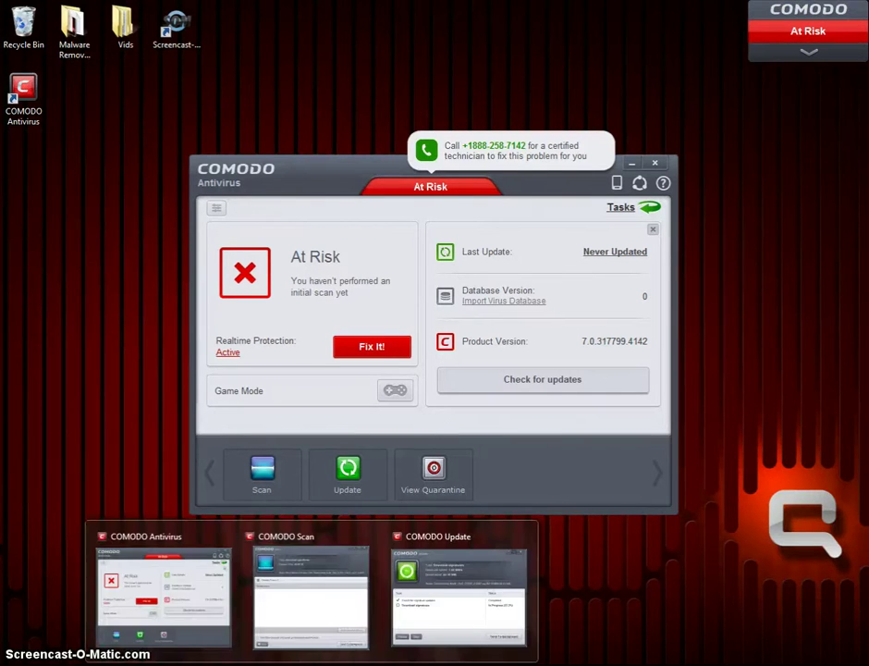
click(475, 559)
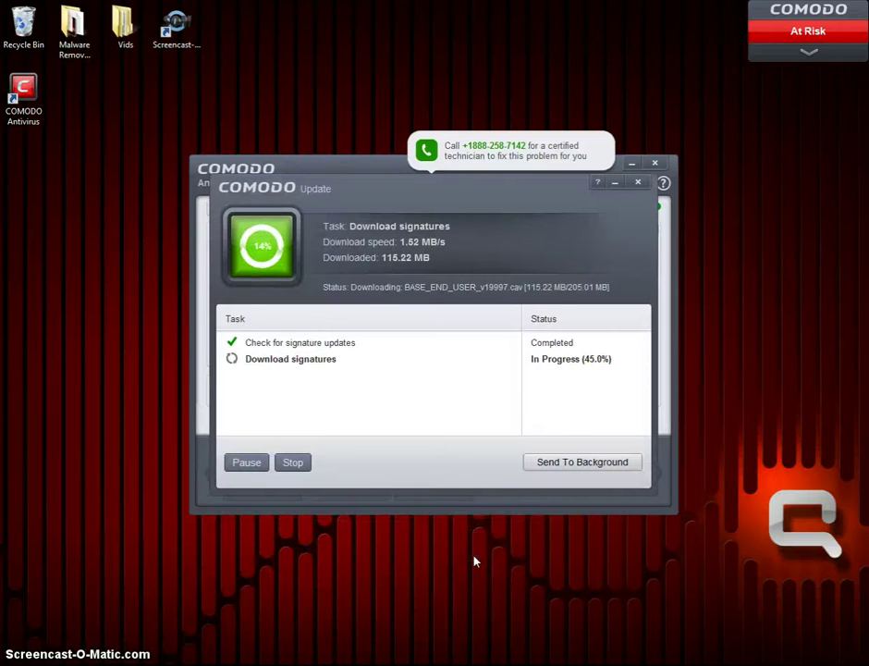
click(617, 186)
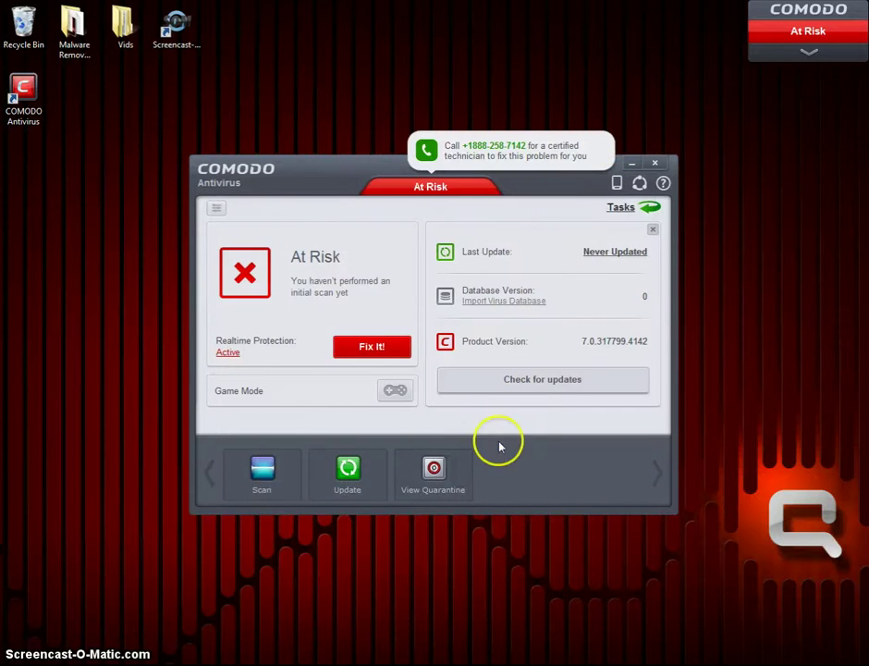
Review the General Tasks and Advanced Tasks of the antivirus, then return to its home view.
click(621, 209)
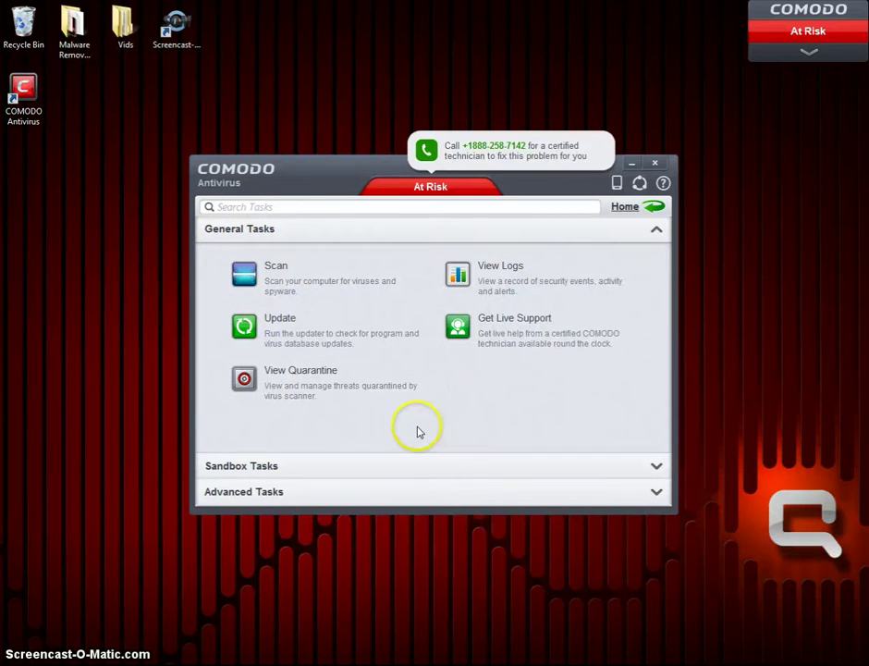
click(244, 493)
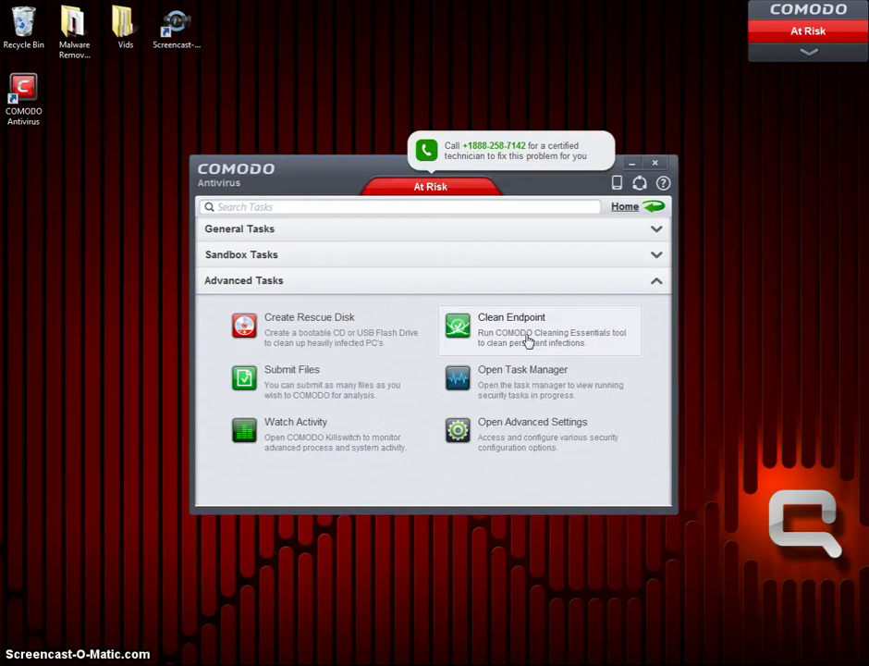
click(305, 236)
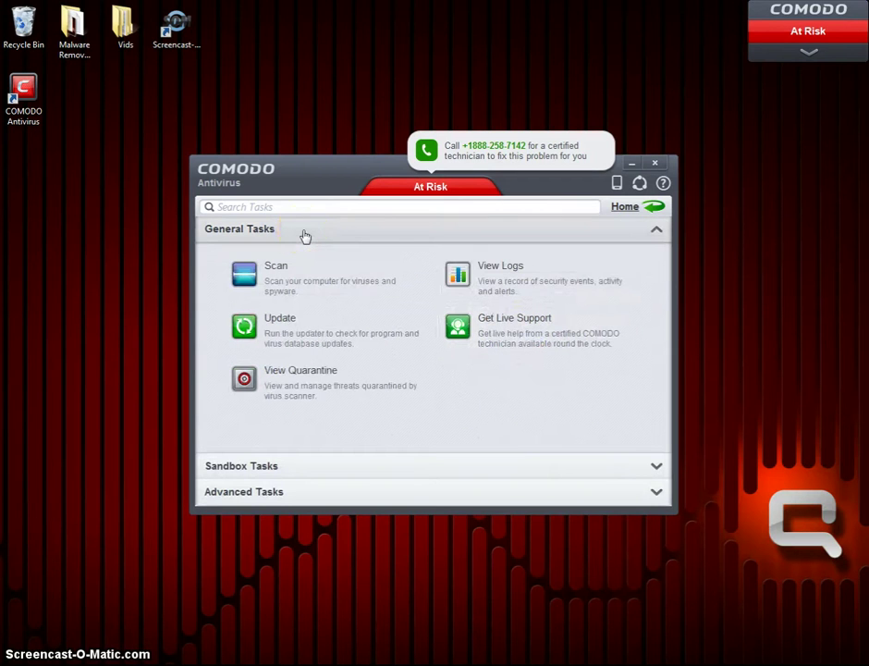
click(629, 208)
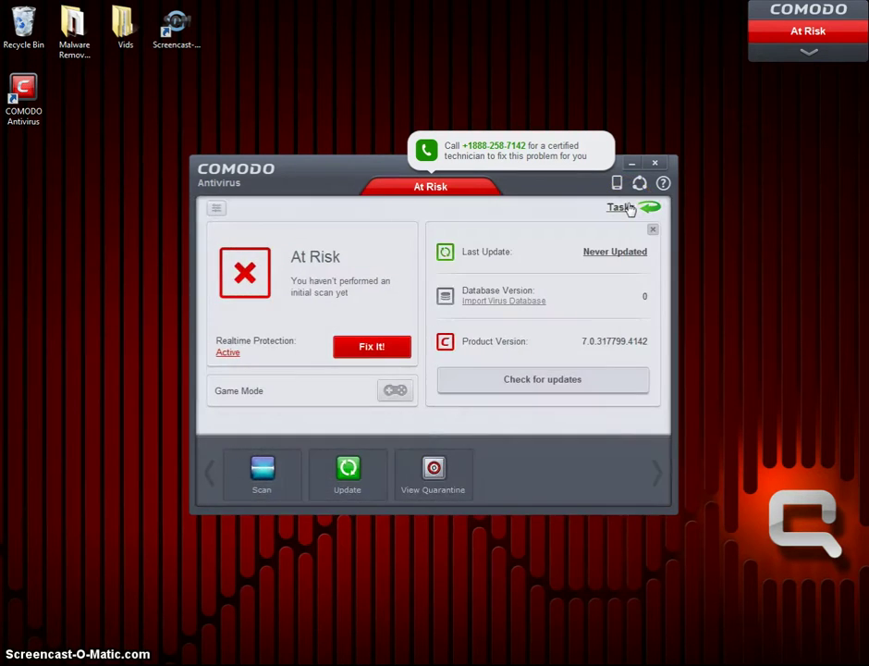
Bring up the minimized update window to see how far the signature download is, and minimize it.
mouse_move(313, 664)
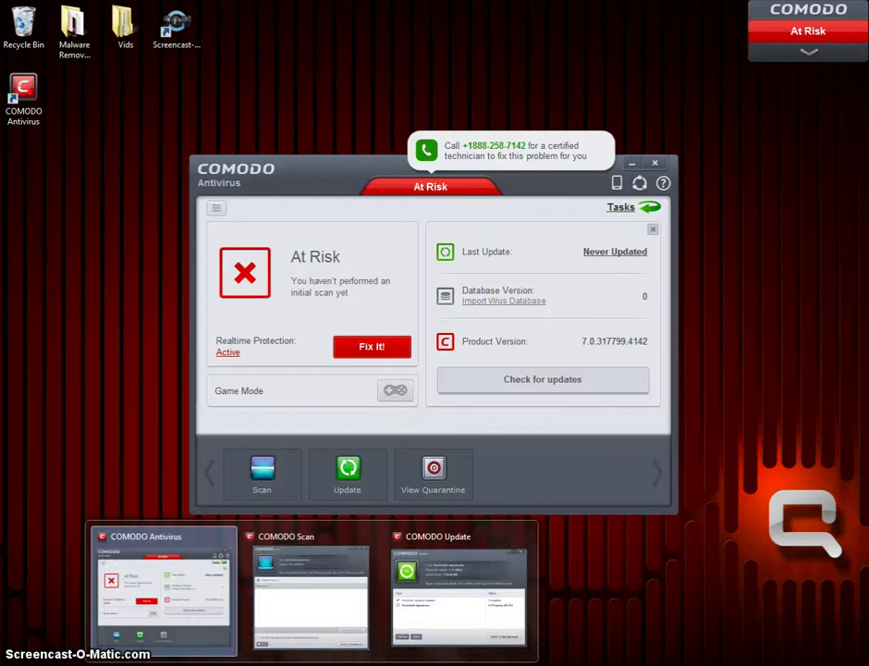
click(451, 575)
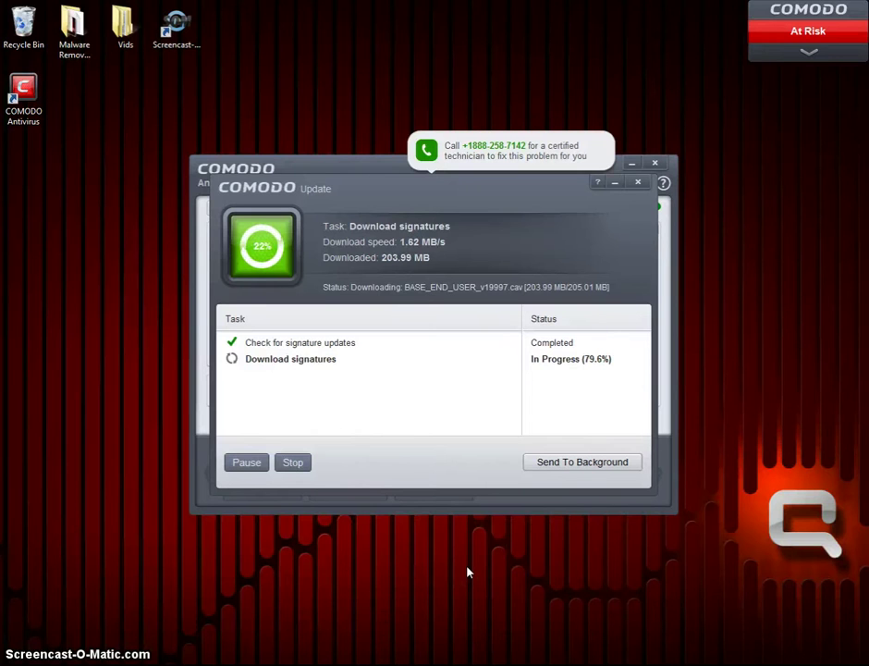
click(500, 534)
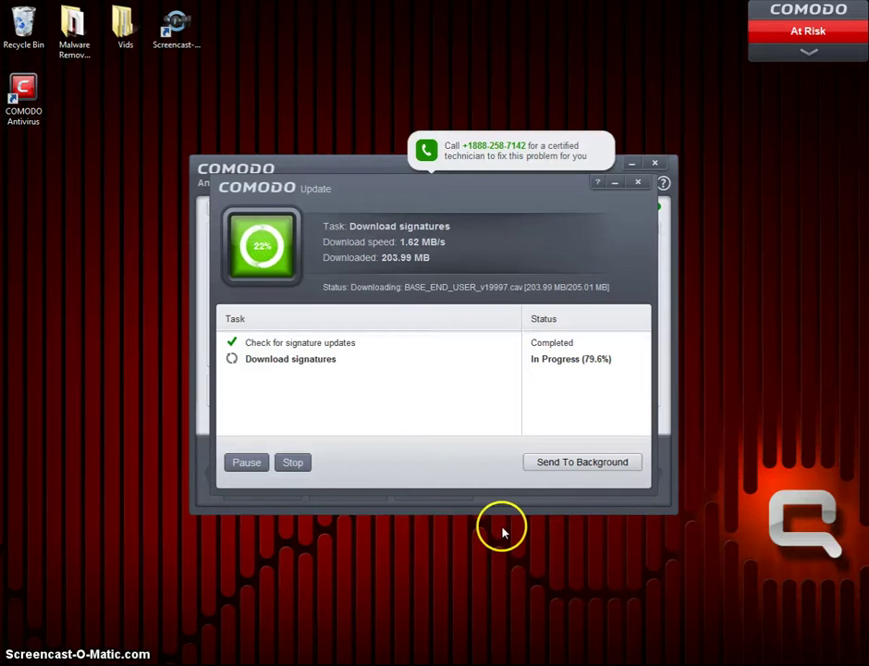
click(613, 185)
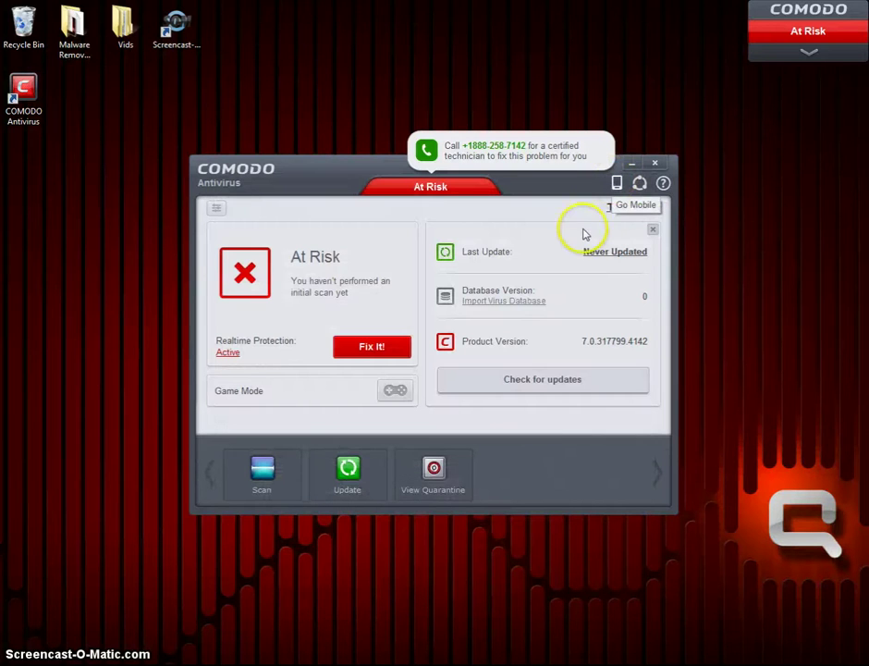
Switch the main window to the advanced view and inspect the HIPS settings, leaving Advanced Settings without changes.
click(217, 208)
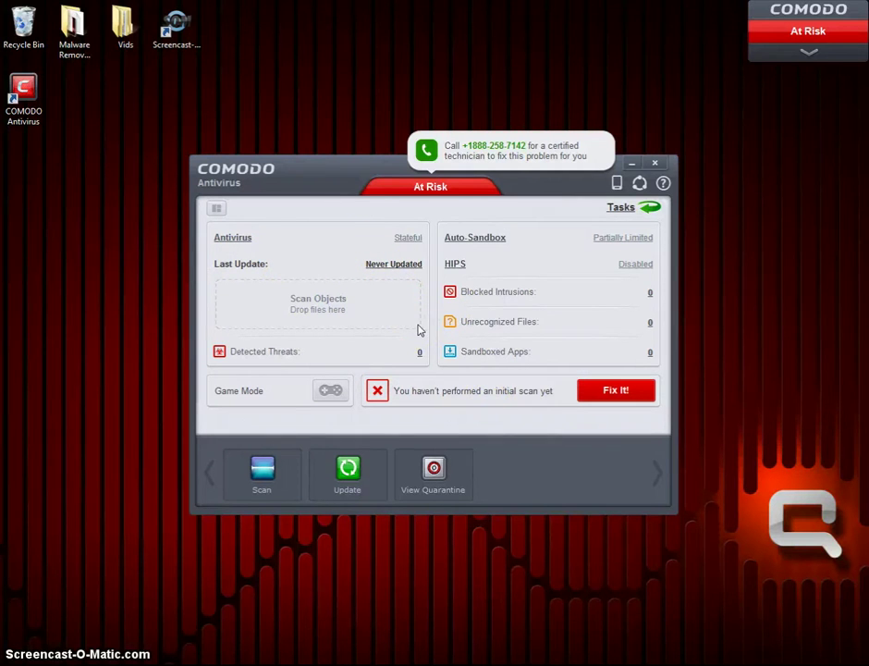
click(453, 264)
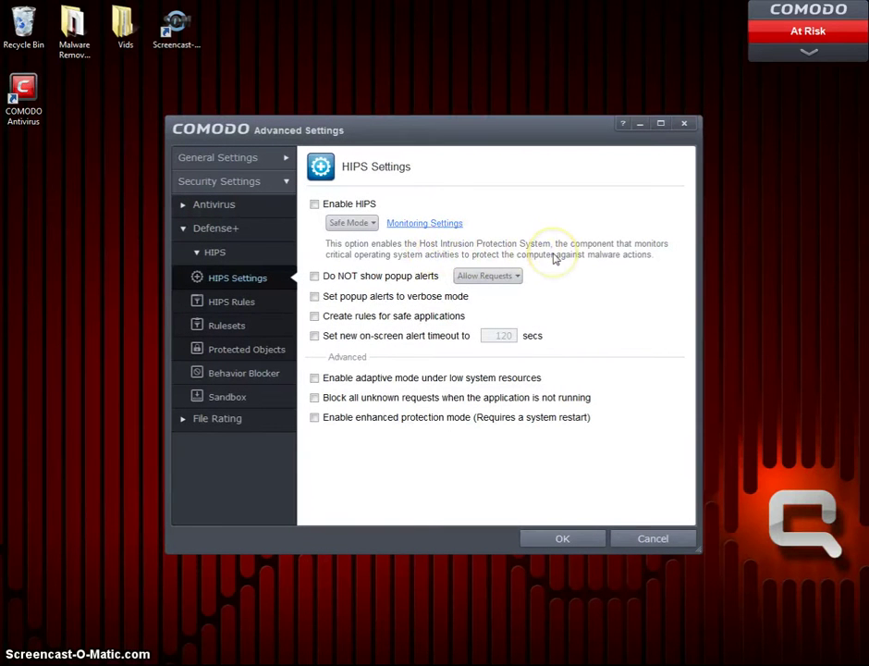
click(266, 158)
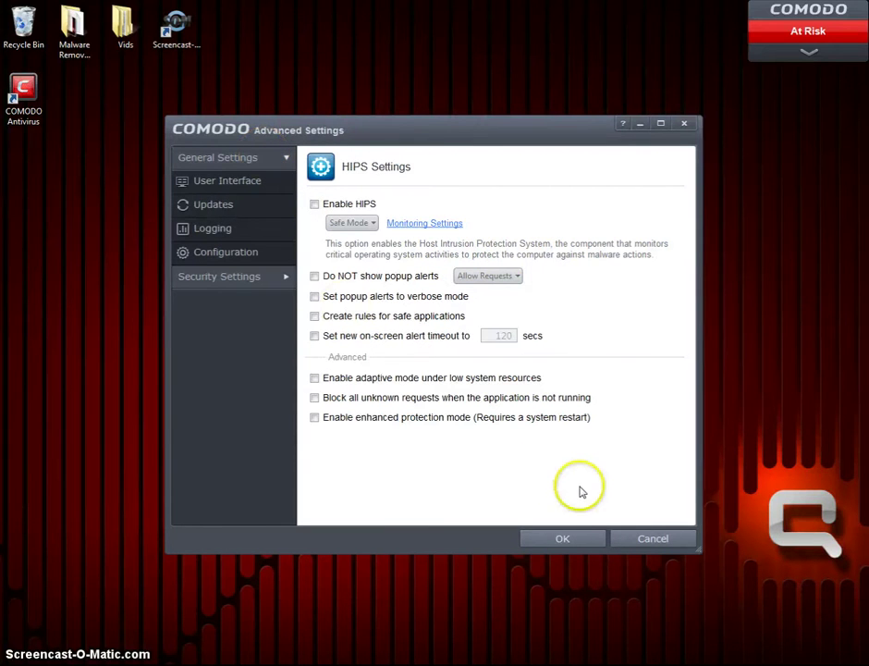
click(660, 538)
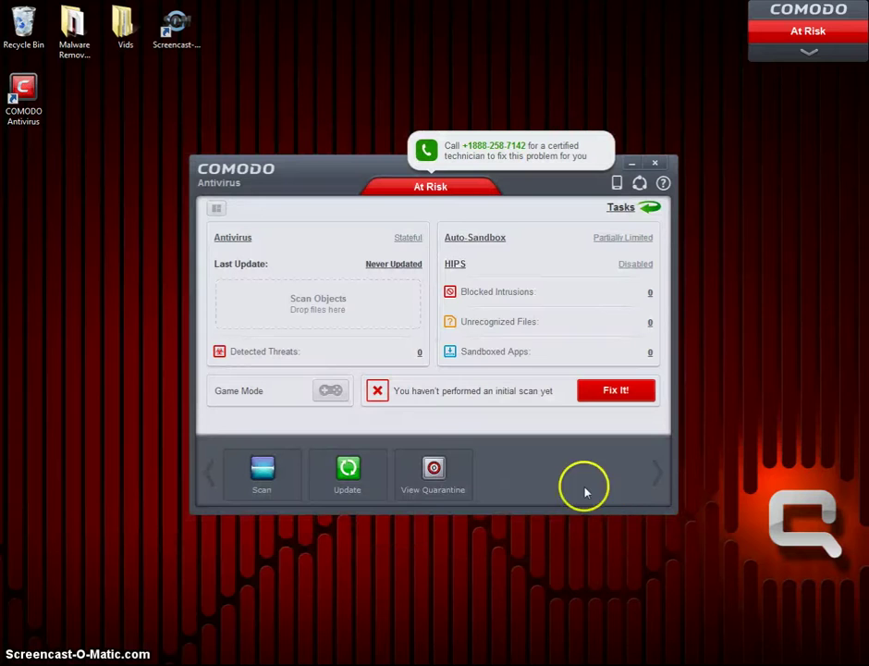
Restore the update window and monitor the installation of the virus signatures.
mouse_move(332, 657)
click(450, 571)
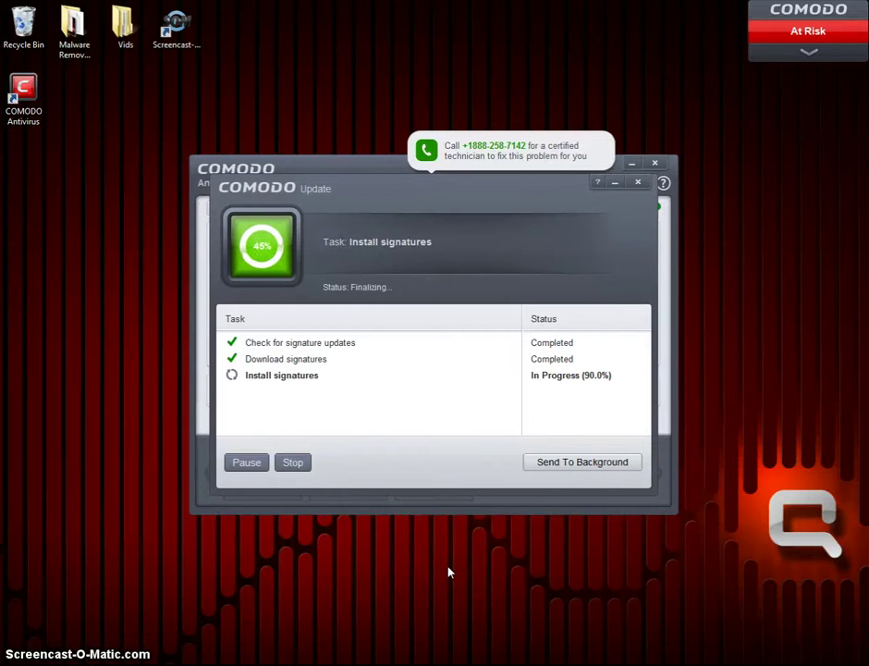
click(448, 570)
click(331, 646)
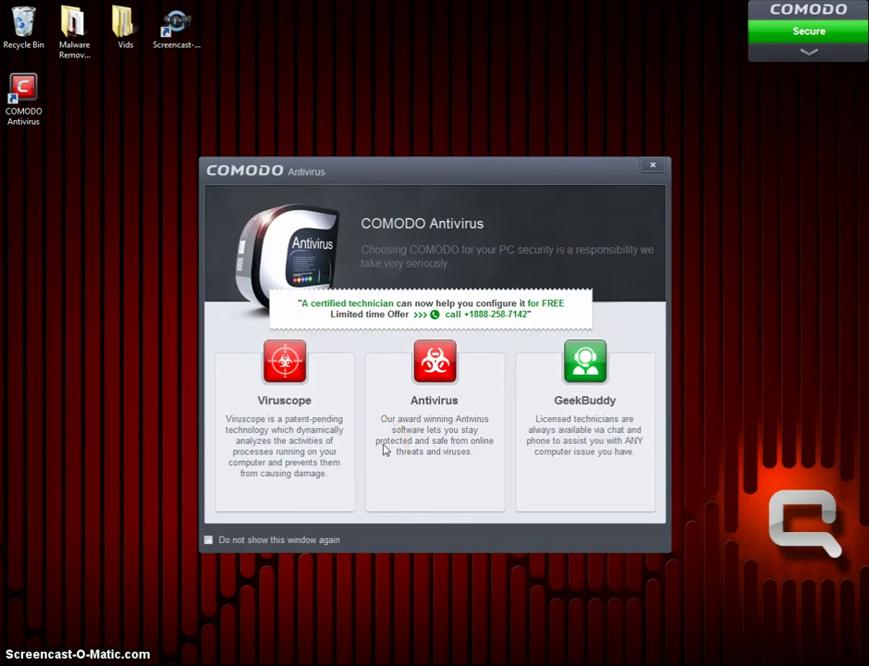
Keep the COMODO Antivirus welcome window from showing again and close it.
click(208, 541)
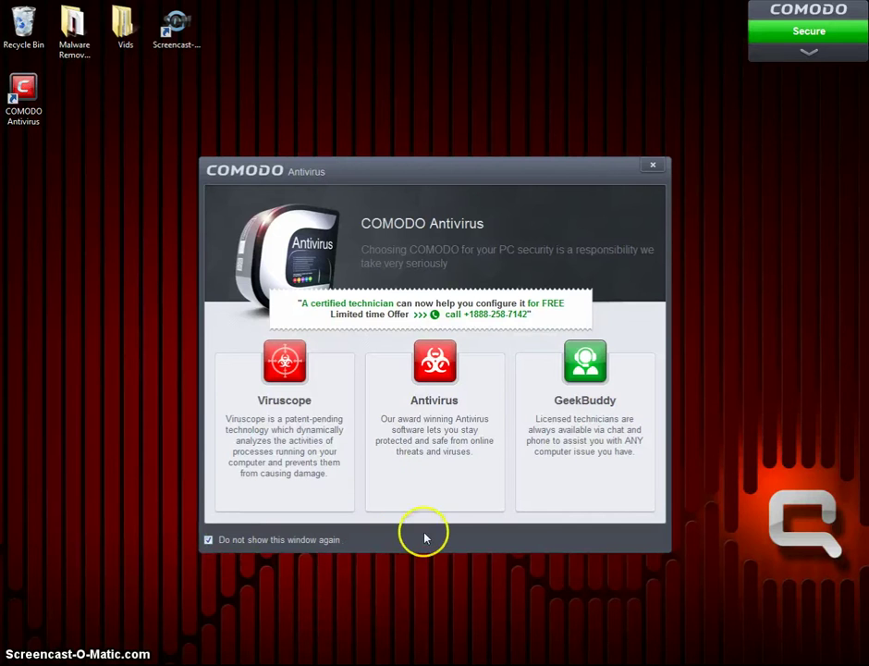
click(653, 169)
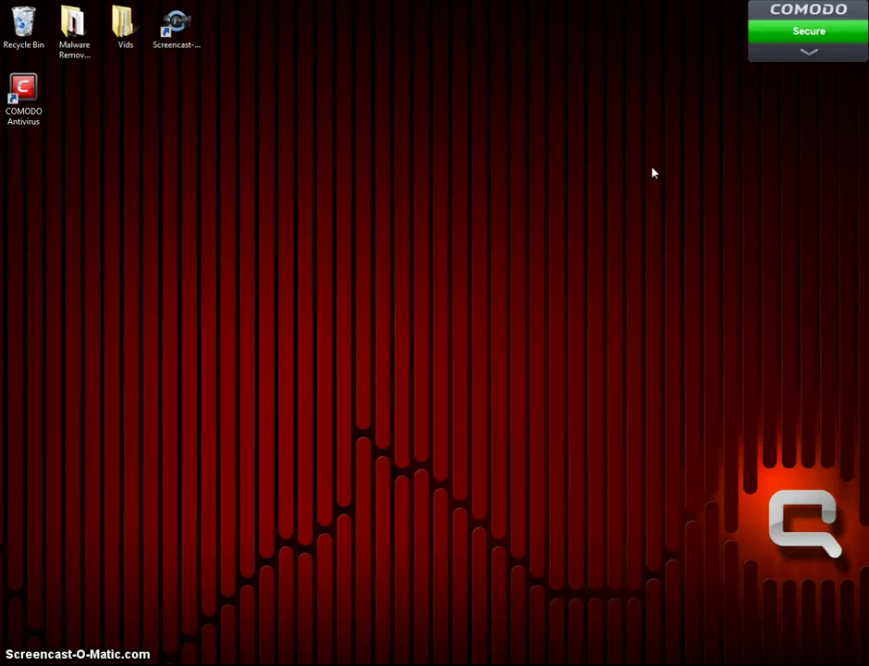
click(765, 155)
click(789, 66)
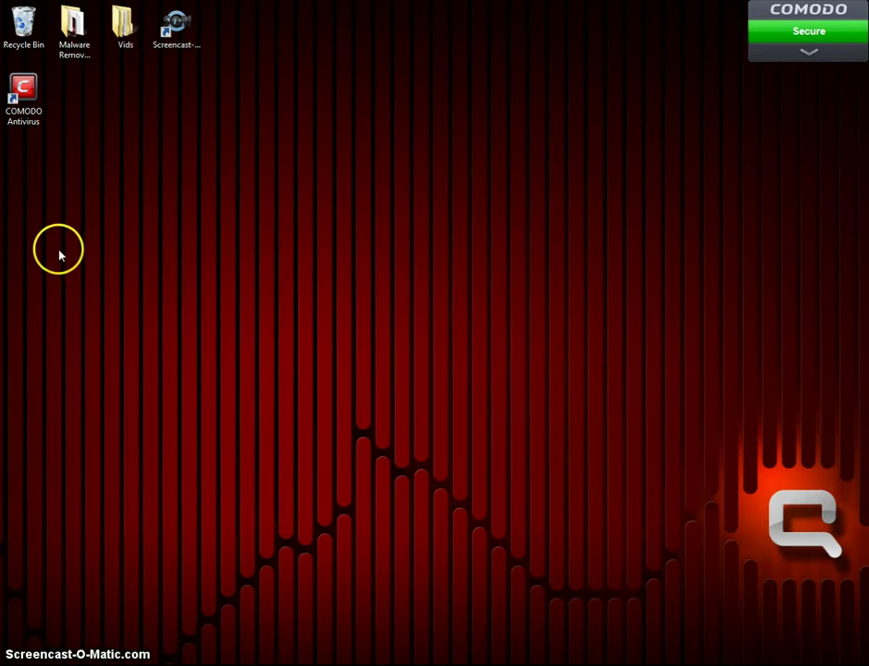
Open the antivirus main window from its desktop shortcut.
double_click(28, 100)
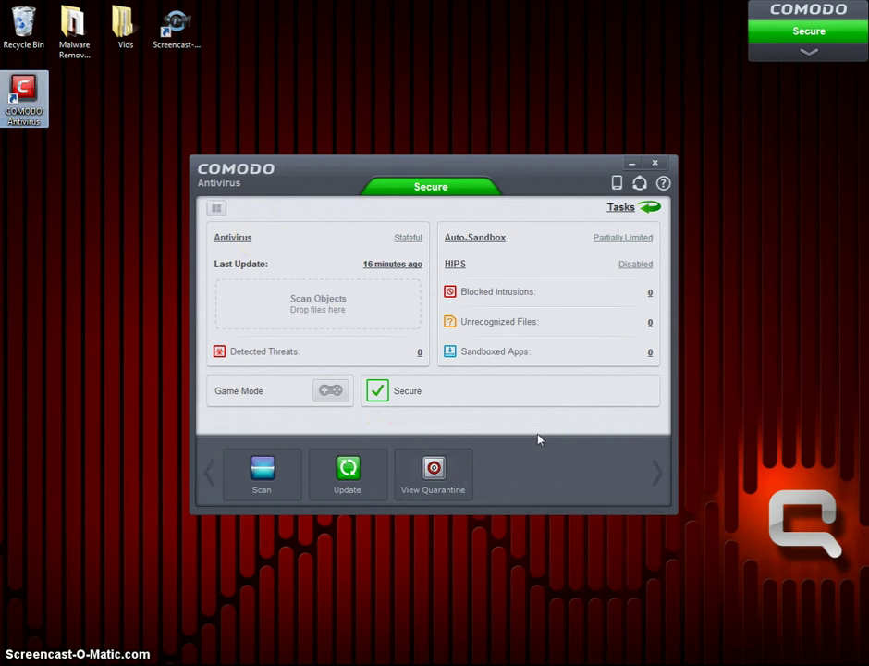
click(491, 426)
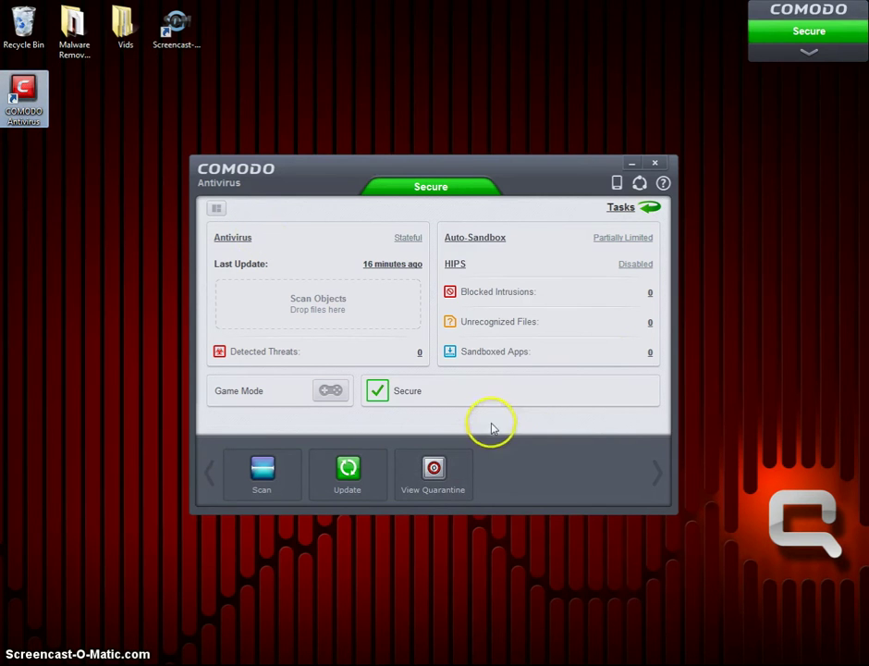
click(608, 351)
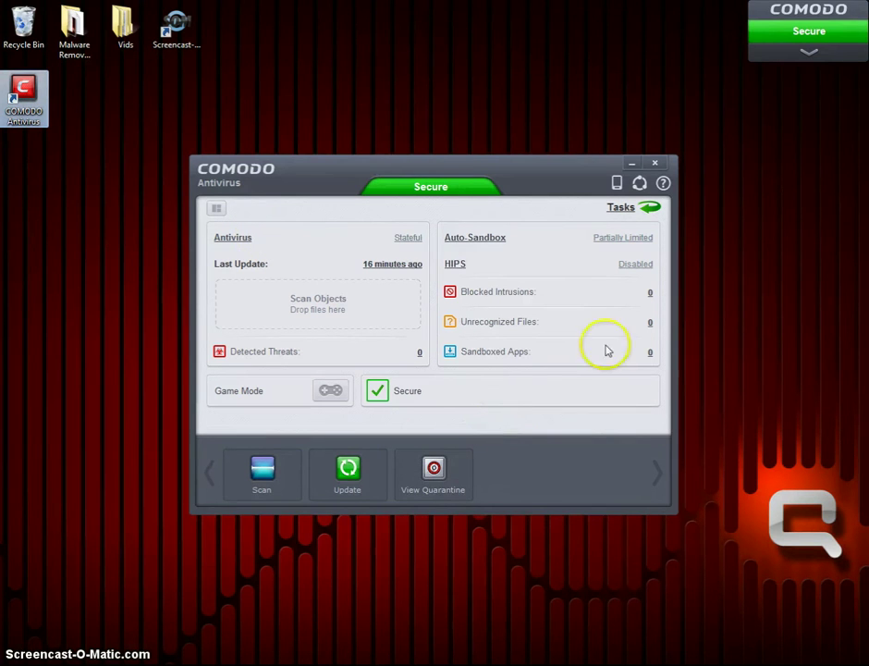
Look through the available Advanced Tasks and go back to the General Tasks.
click(643, 208)
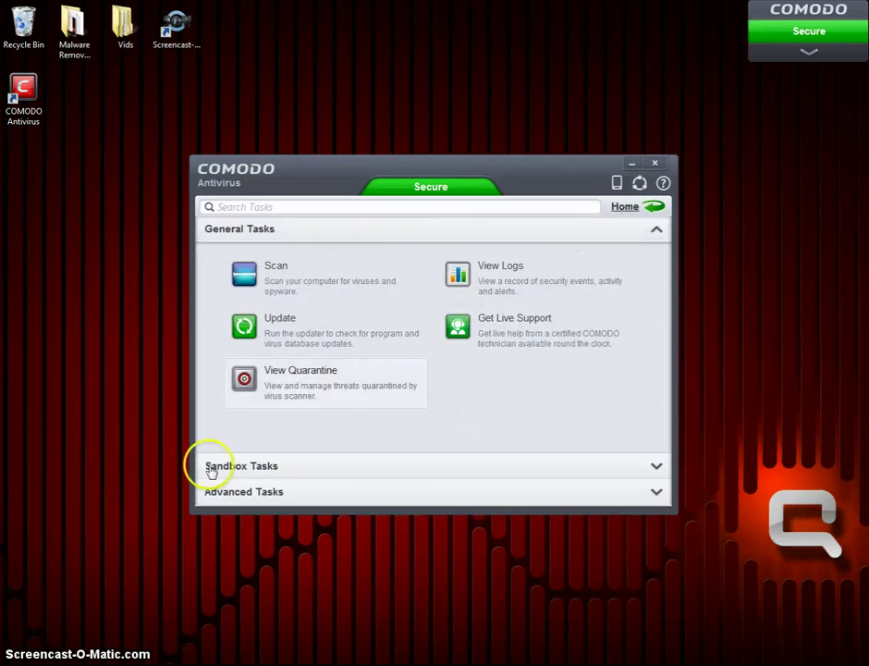
click(215, 491)
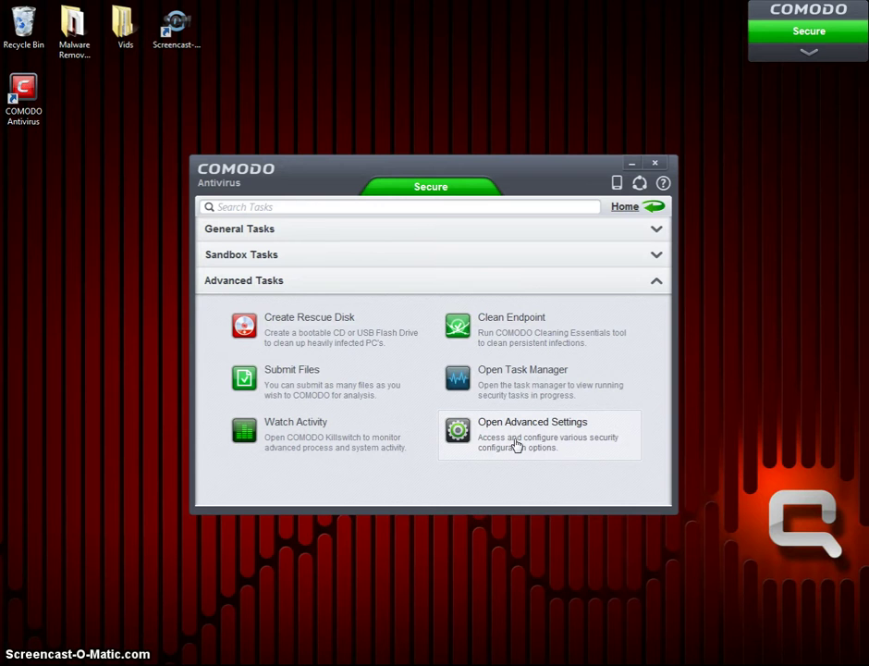
click(282, 238)
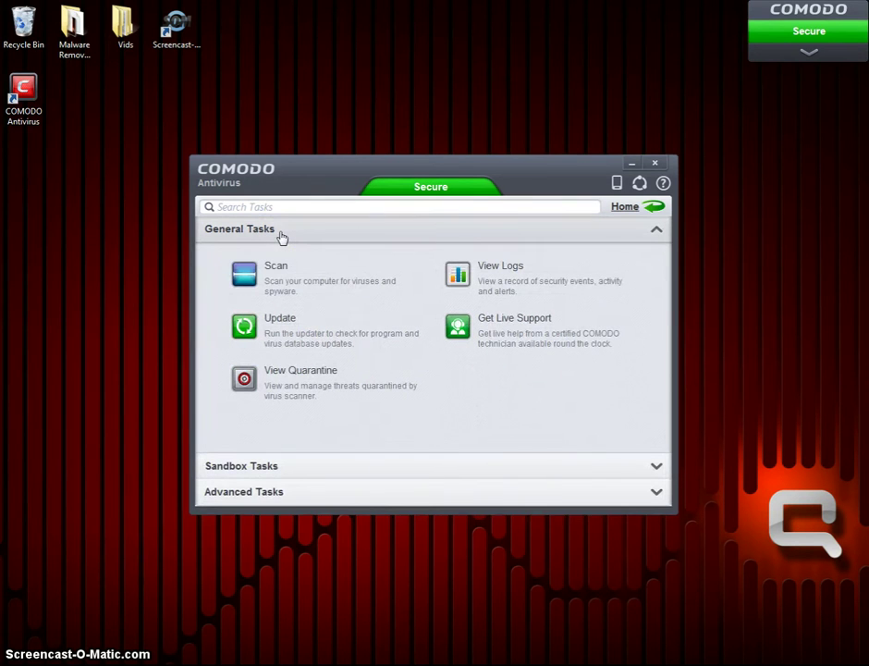